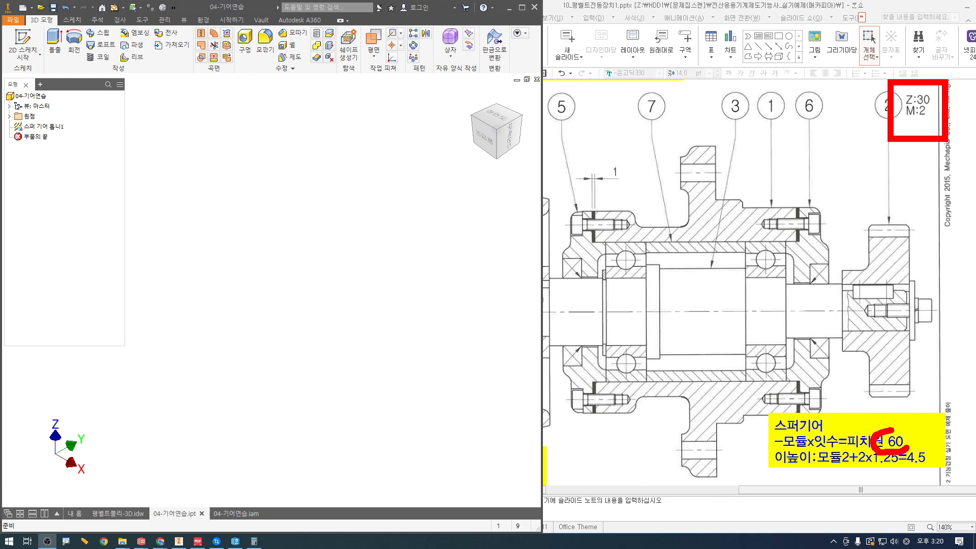
pyautogui.press('Escape')
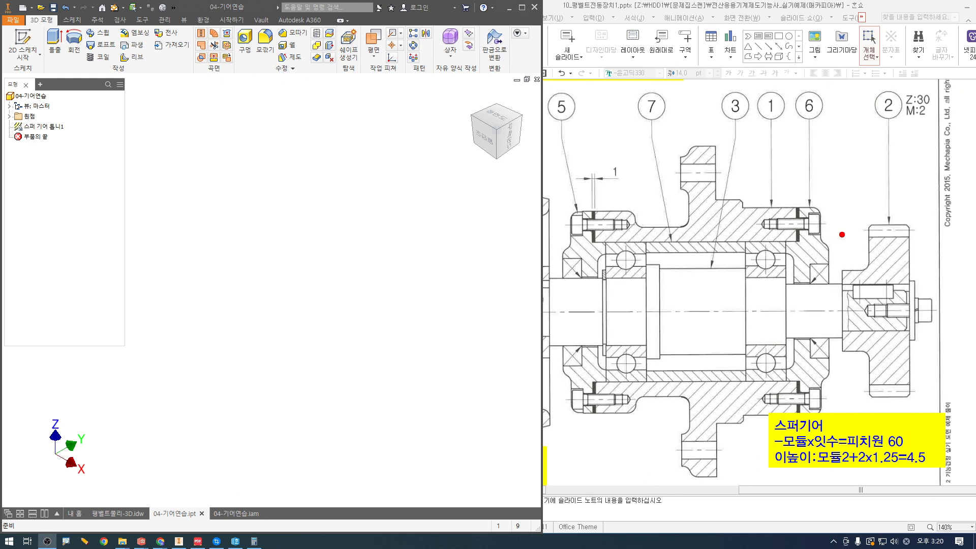
pyautogui.moveTo(847, 232); pyautogui.dragTo(927, 233)
pyautogui.moveTo(858, 391); pyautogui.dragTo(946, 390)
pyautogui.moveTo(924, 240)
pyautogui.mouseDown()
pyautogui.moveTo(949, 292)
pyautogui.moveTo(937, 381)
pyautogui.mouseUp()
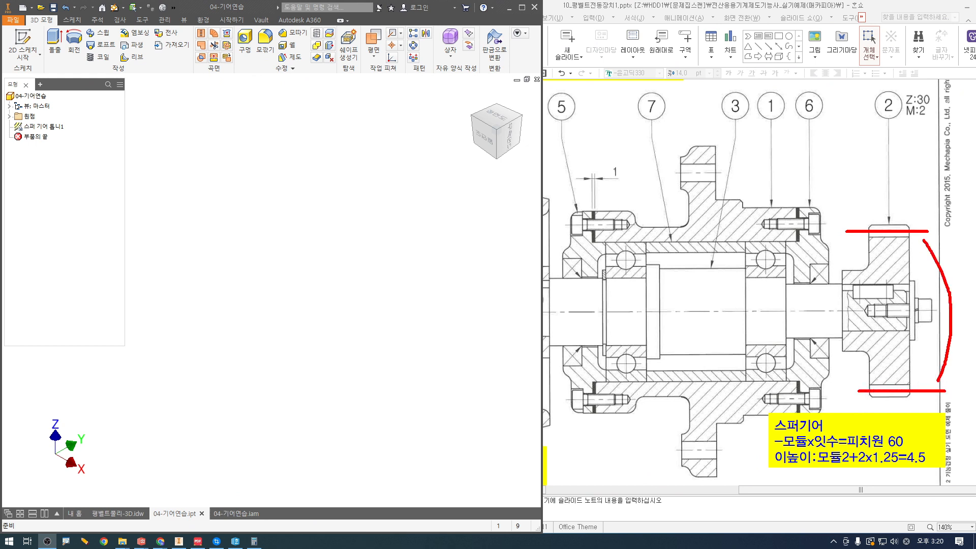
pyautogui.moveTo(872, 384); pyautogui.dragTo(907, 384)
pyautogui.press('Escape')
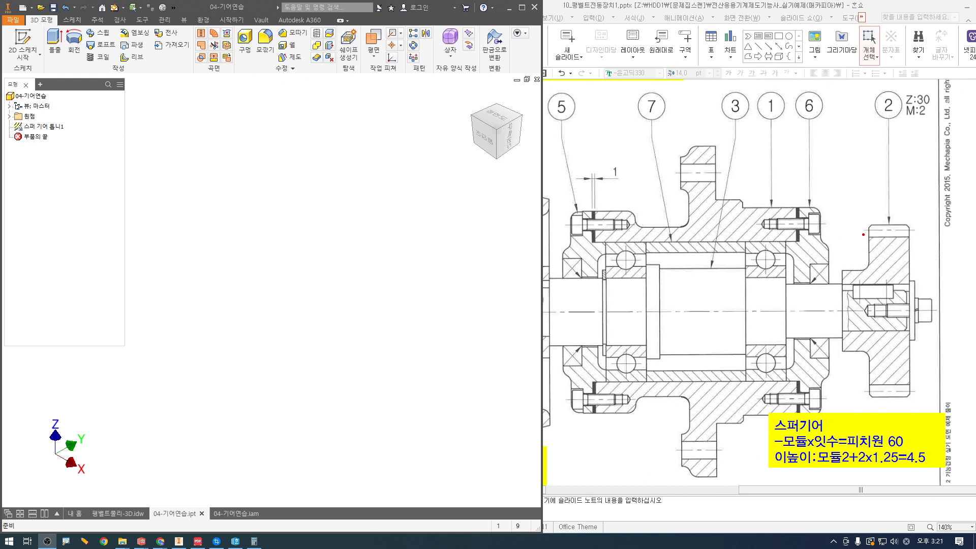
pyautogui.moveTo(864, 230); pyautogui.dragTo(954, 230)
pyautogui.moveTo(859, 393)
pyautogui.mouseDown()
pyautogui.moveTo(918, 393)
pyautogui.moveTo(911, 421)
pyautogui.moveTo(890, 432)
pyautogui.mouseUp()
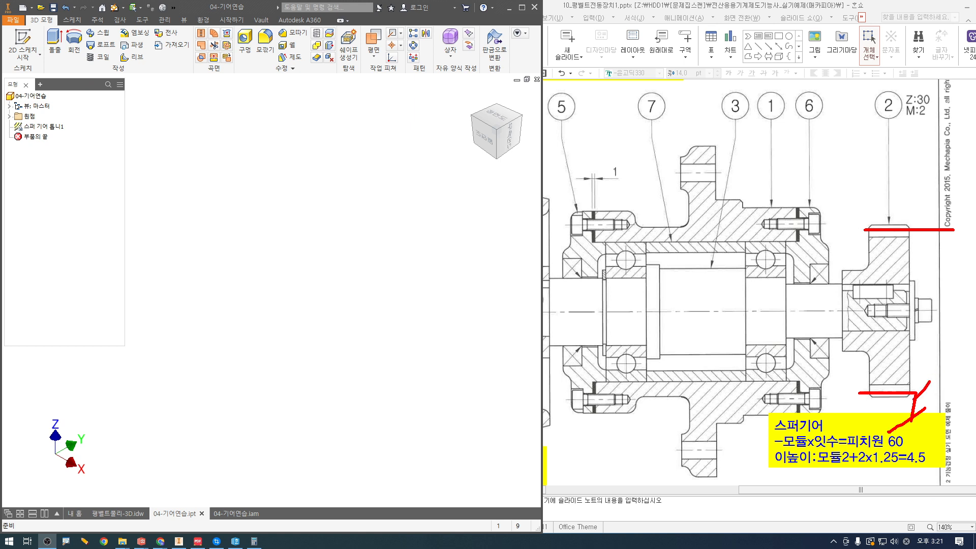
pyautogui.press('Escape')
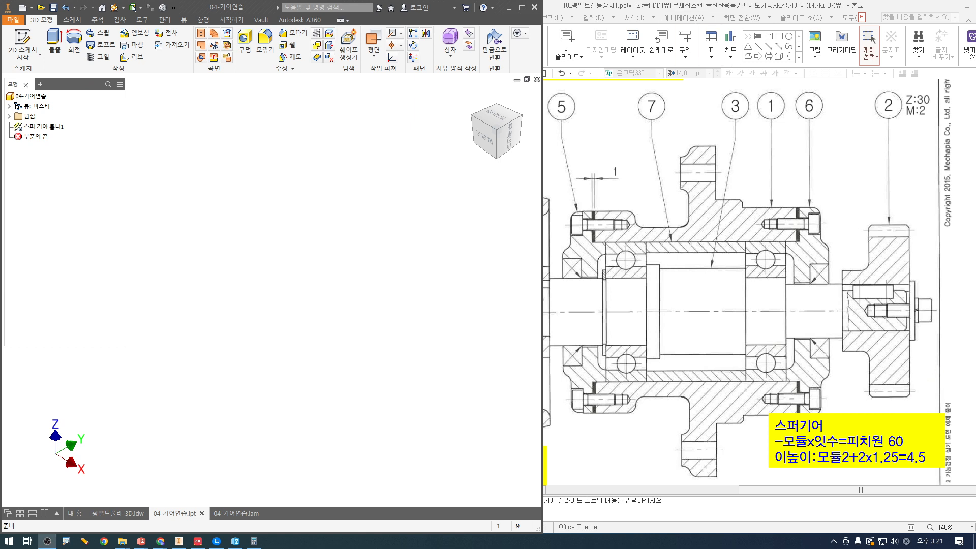
# Sketch a 64 mm diameter circle centred on the origin of the XY plane and finish the sketch
pyautogui.click(22, 45)
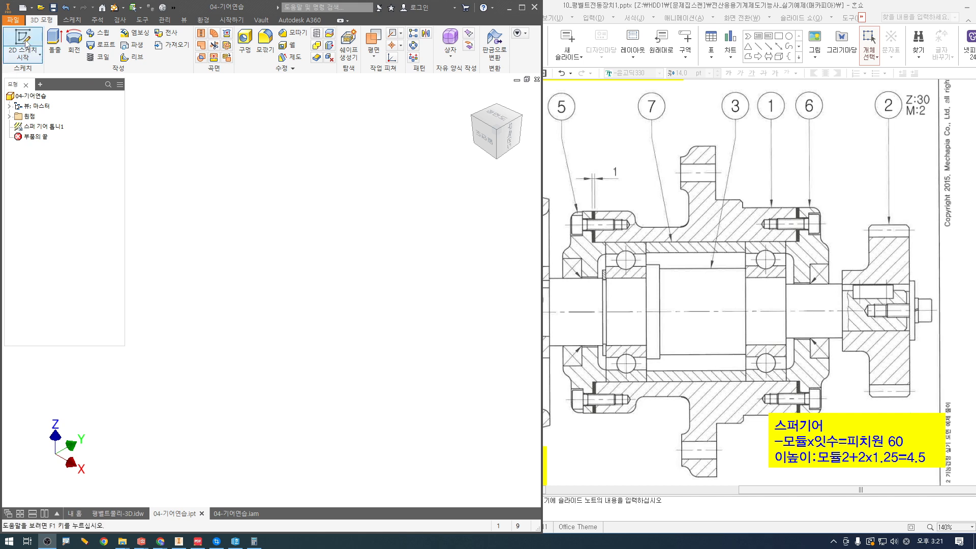
pyautogui.click(215, 168)
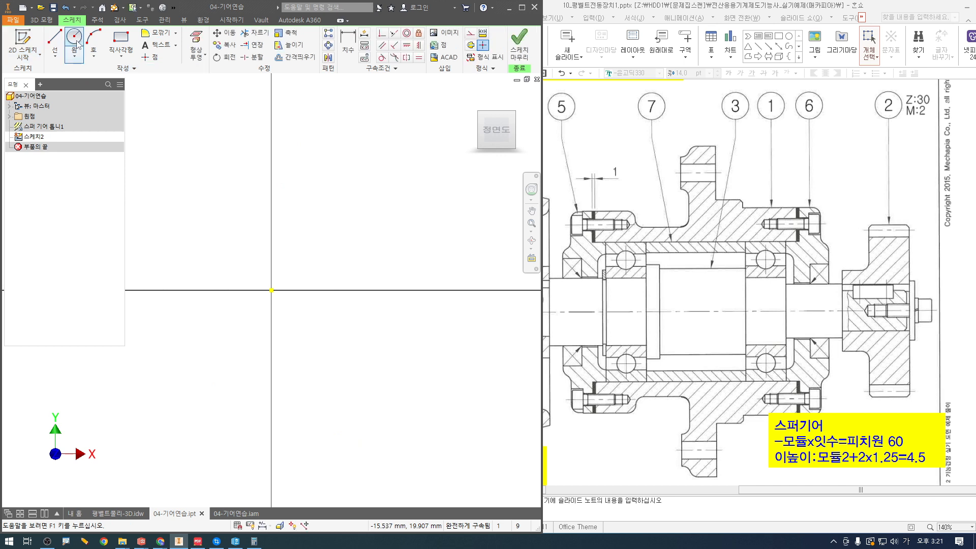
pyautogui.click(74, 38)
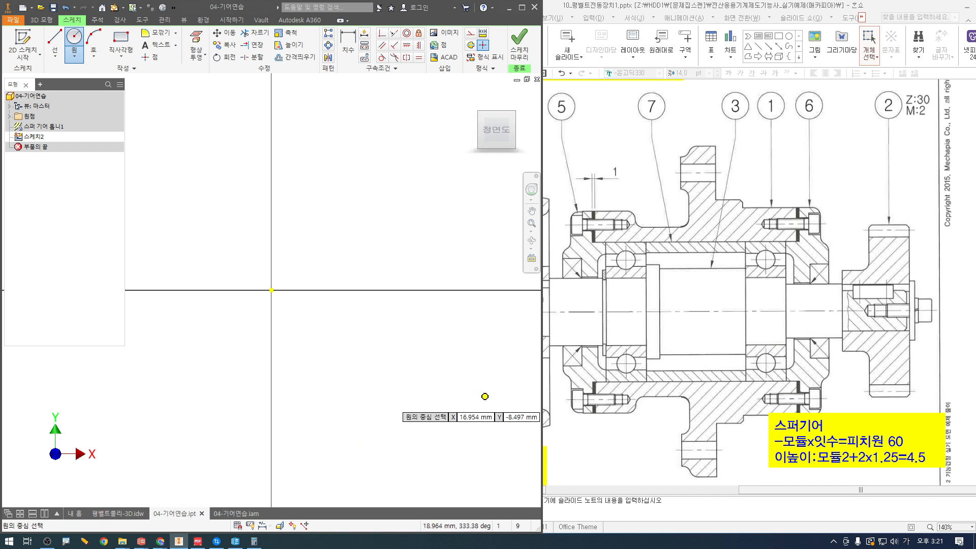
pyautogui.moveTo(841, 274)
pyautogui.mouseDown()
pyautogui.moveTo(885, 290)
pyautogui.moveTo(907, 247)
pyautogui.moveTo(875, 237)
pyautogui.mouseUp()
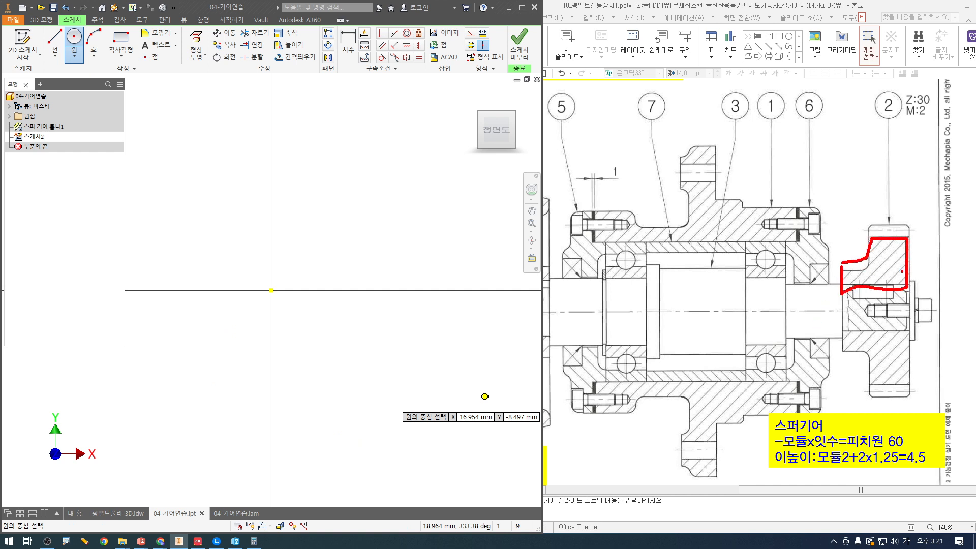
pyautogui.press('Escape')
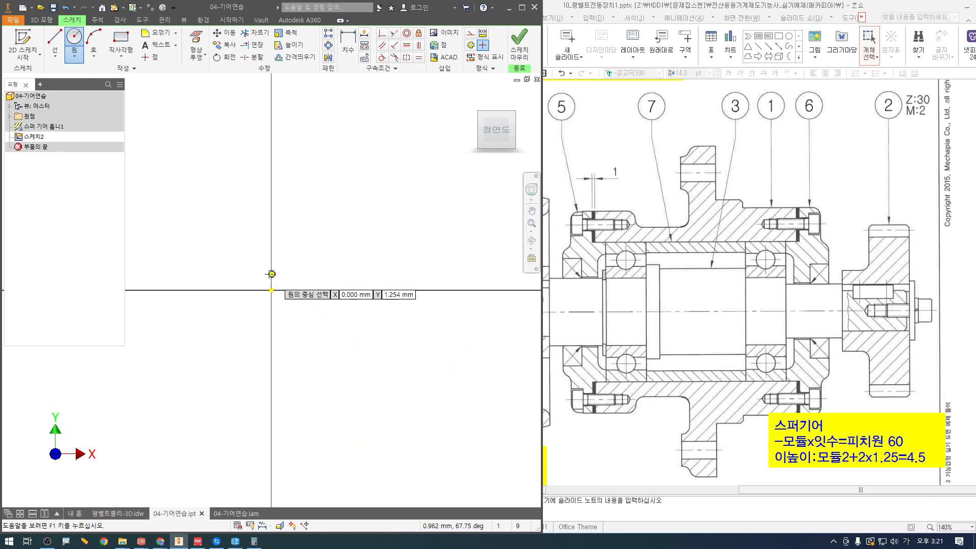
pyautogui.click(271, 290)
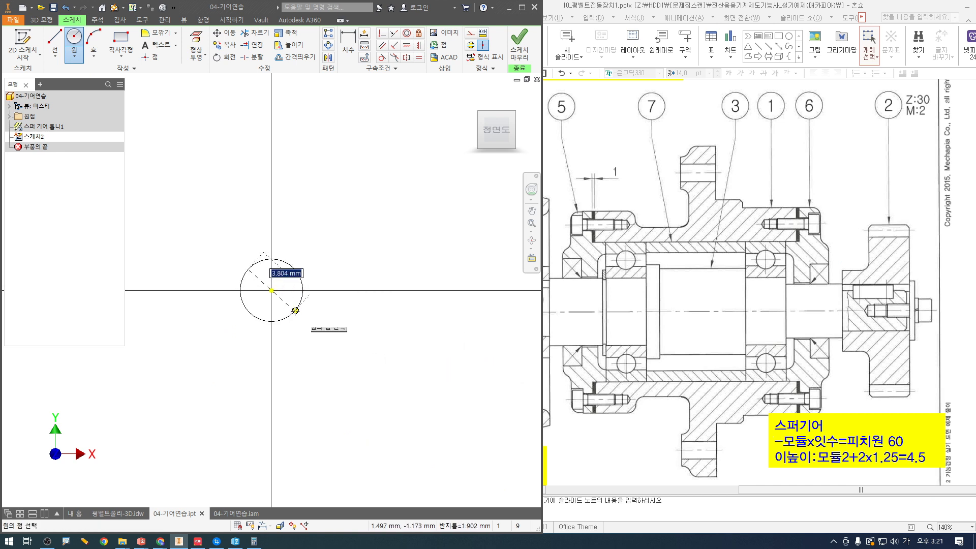
pyautogui.write('64')
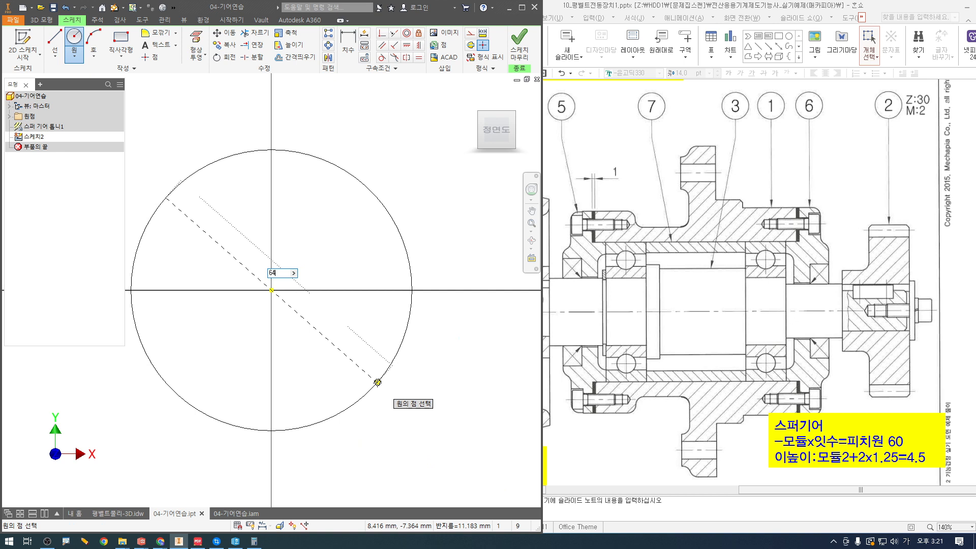
pyautogui.press('Return')
pyautogui.scroll(-5, 378, 383)
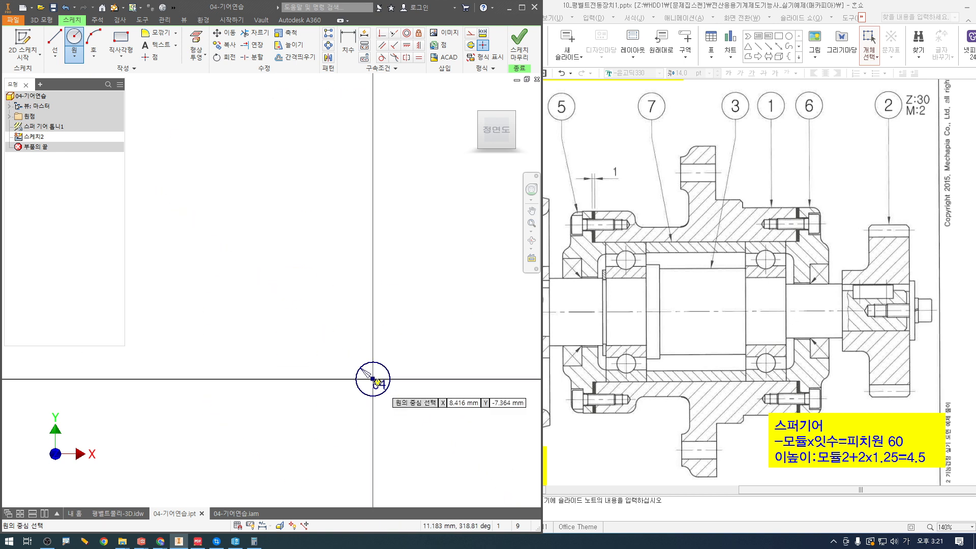
pyautogui.scroll(1, 377, 383)
pyautogui.moveTo(376, 395); pyautogui.dragTo(357, 349, button='middle')
pyautogui.scroll(1, 374, 310)
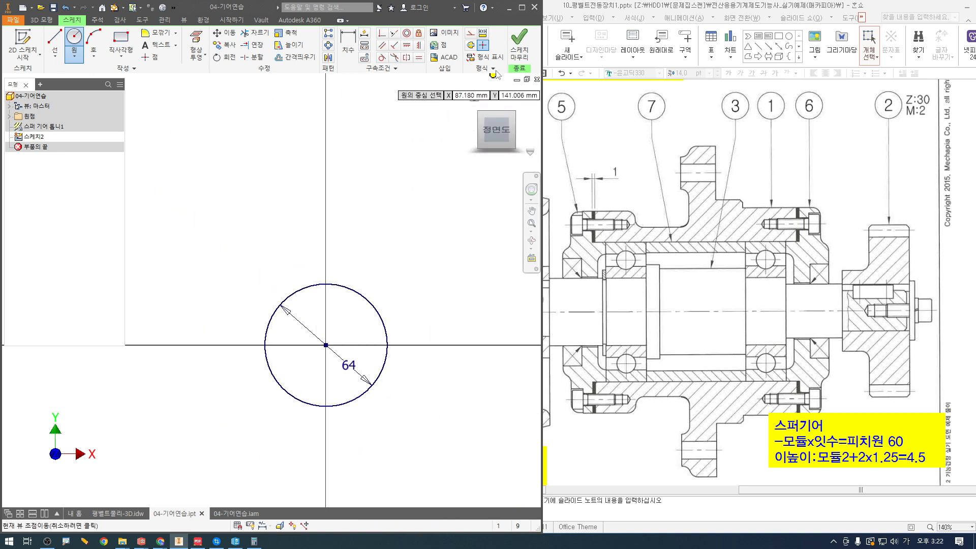
pyautogui.click(515, 58)
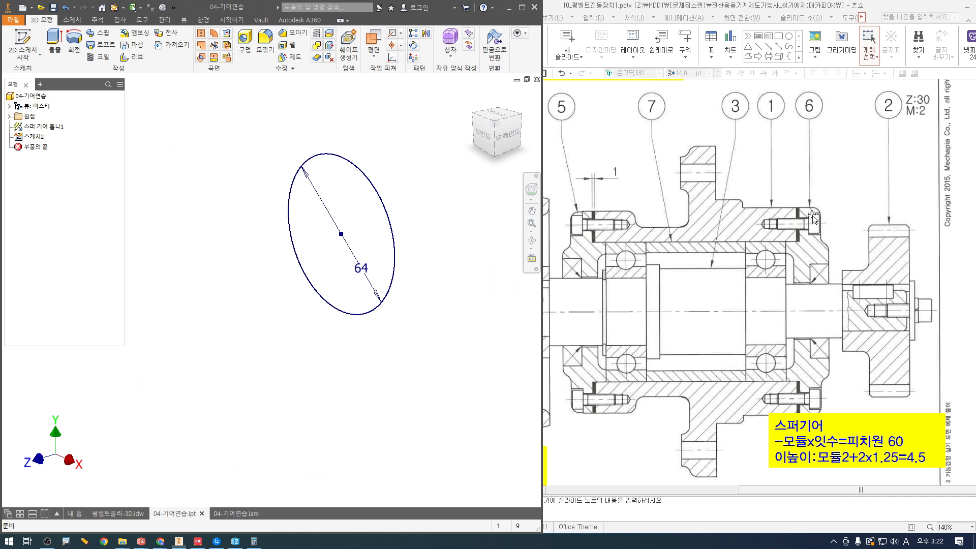
# Extrude the 64 mm circle 15 mm in the reversed direction as a solid gear blank
pyautogui.click(59, 41)
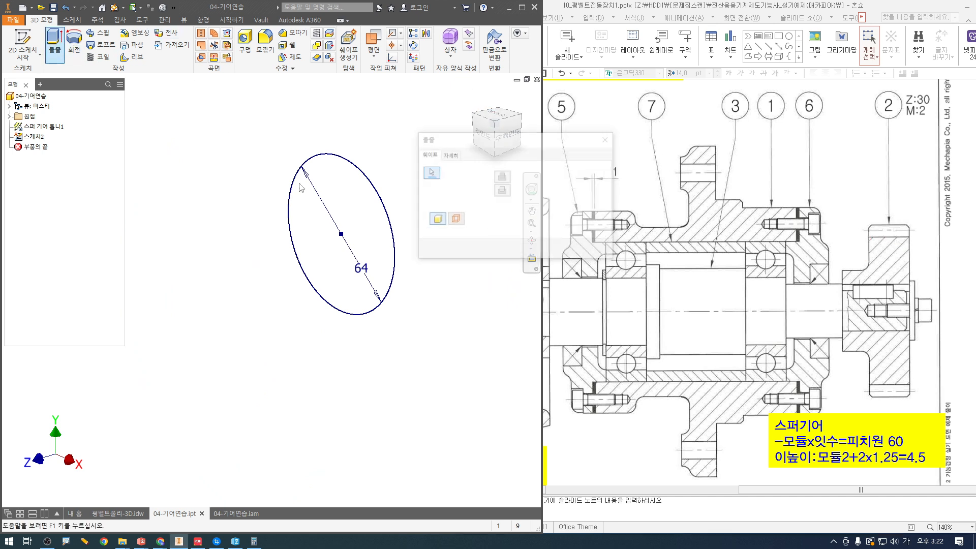
pyautogui.click(556, 205)
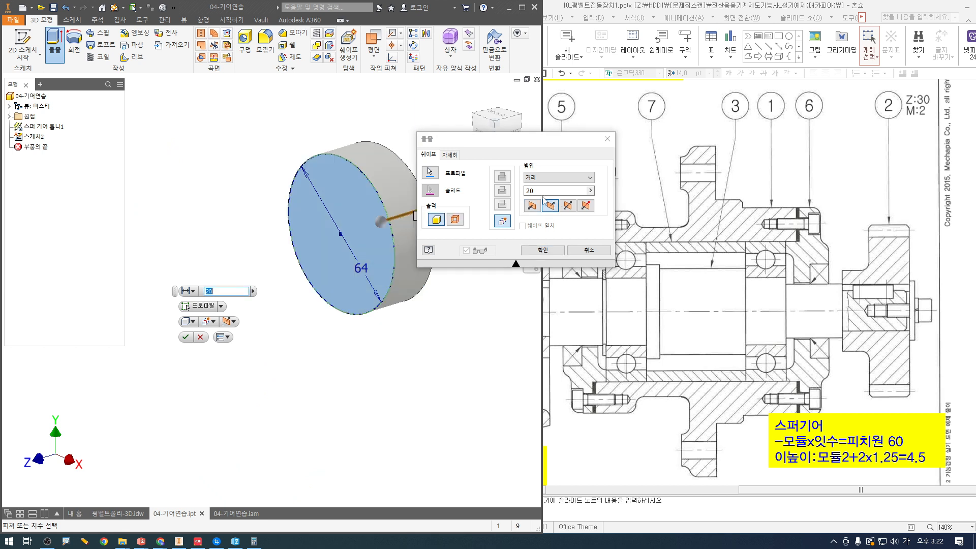
pyautogui.write('15')
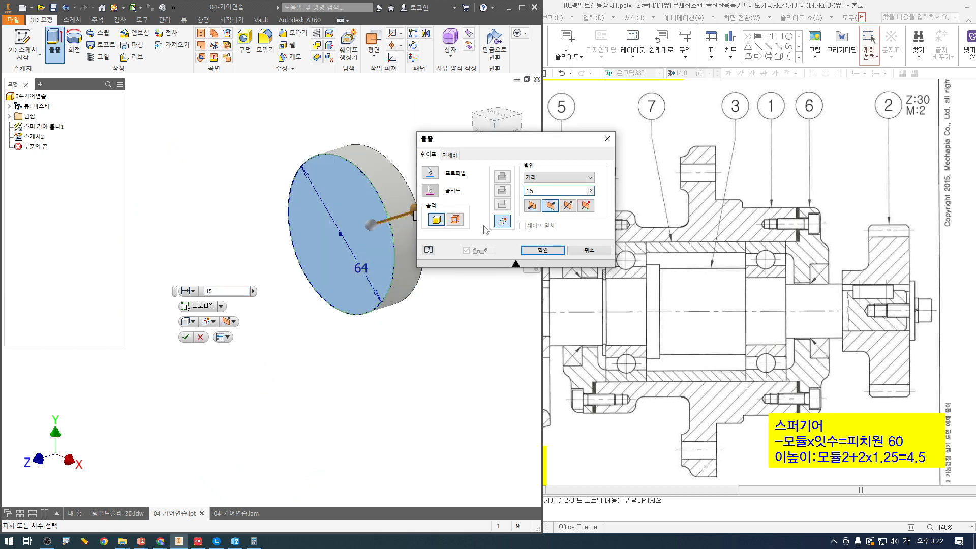
pyautogui.click(543, 250)
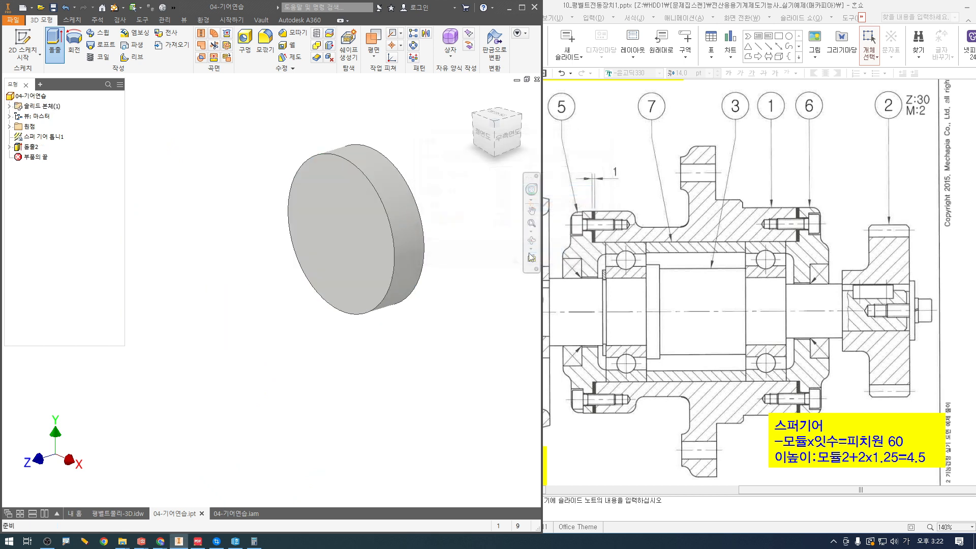
# Sketch a 30 mm diameter circle centred on the origin on the disc's front face and finish the sketch
pyautogui.rightClick(370, 242)
pyautogui.click(371, 274)
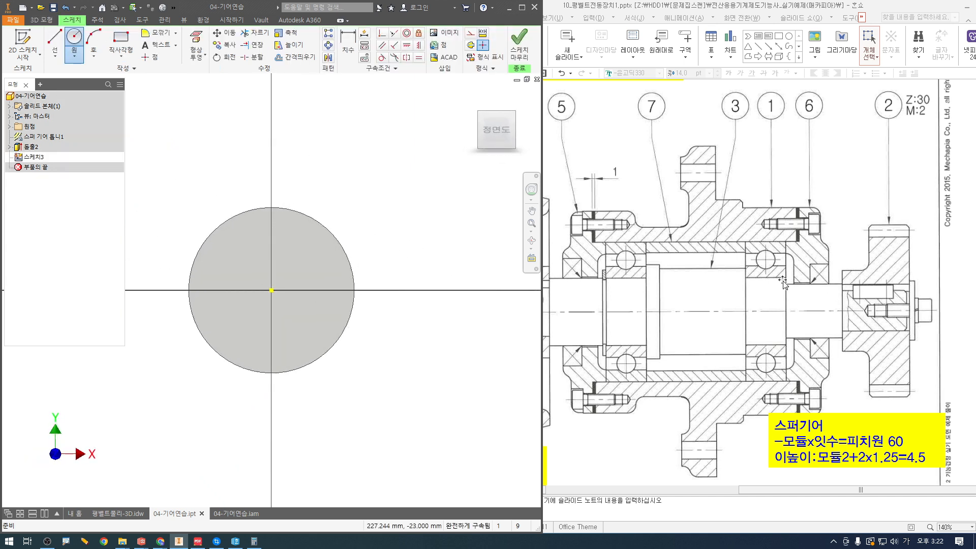
pyautogui.click(75, 39)
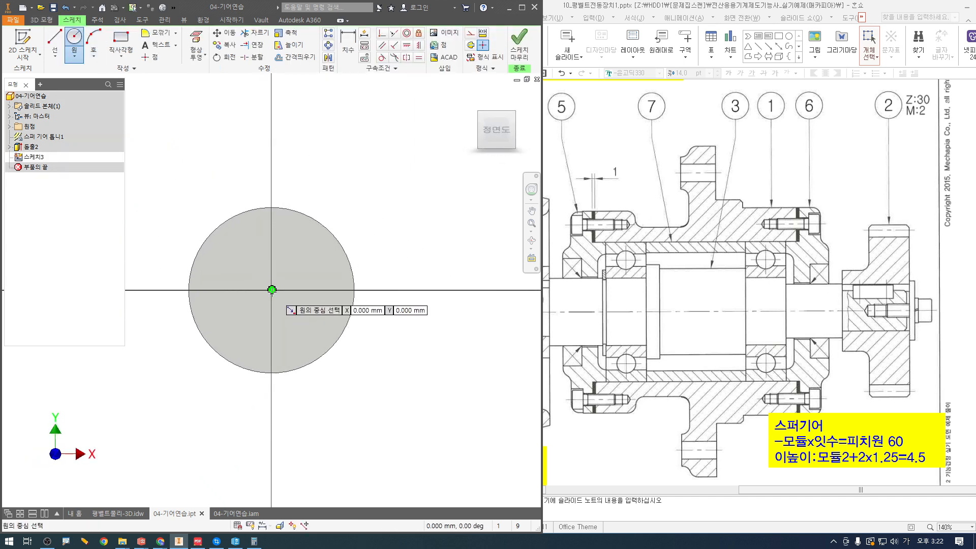
pyautogui.click(272, 290)
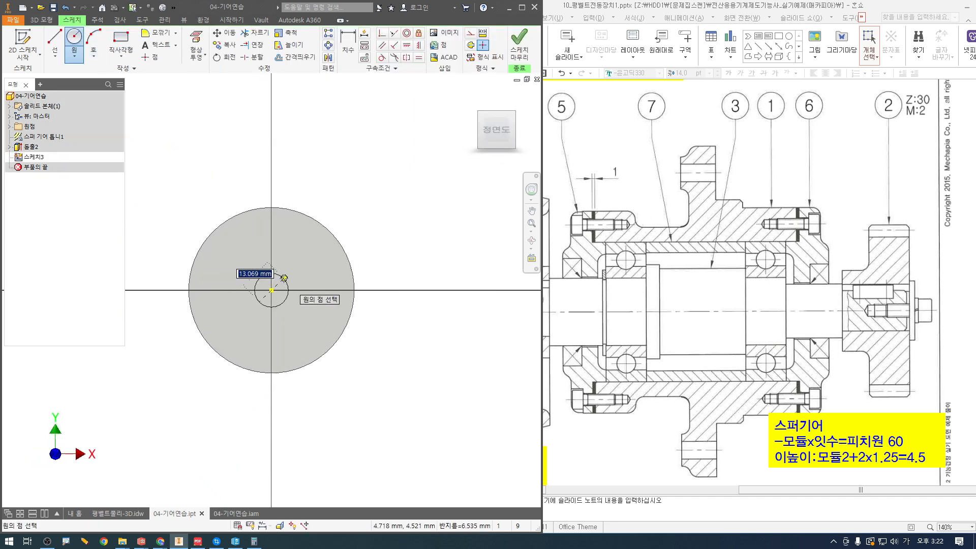
pyautogui.write('20')
pyautogui.press('Return')
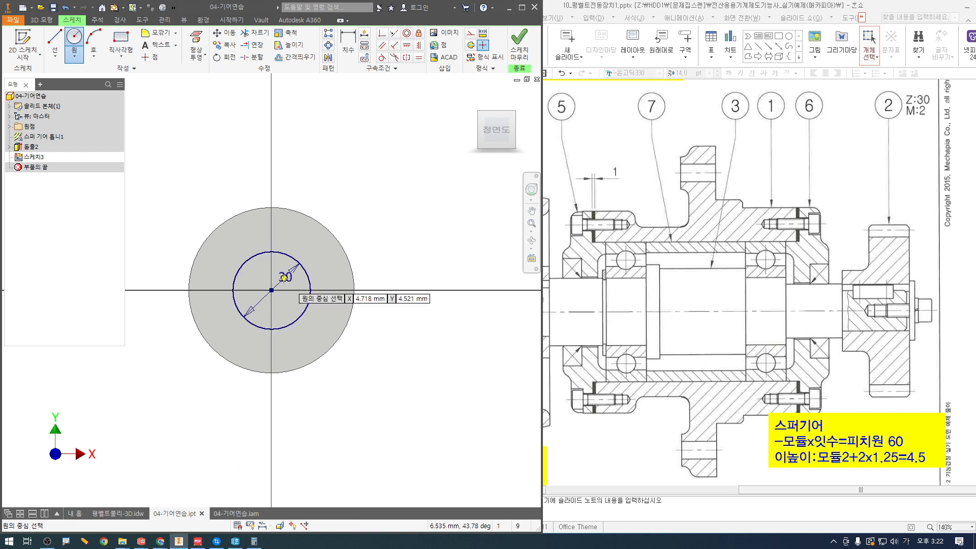
pyautogui.click(519, 42)
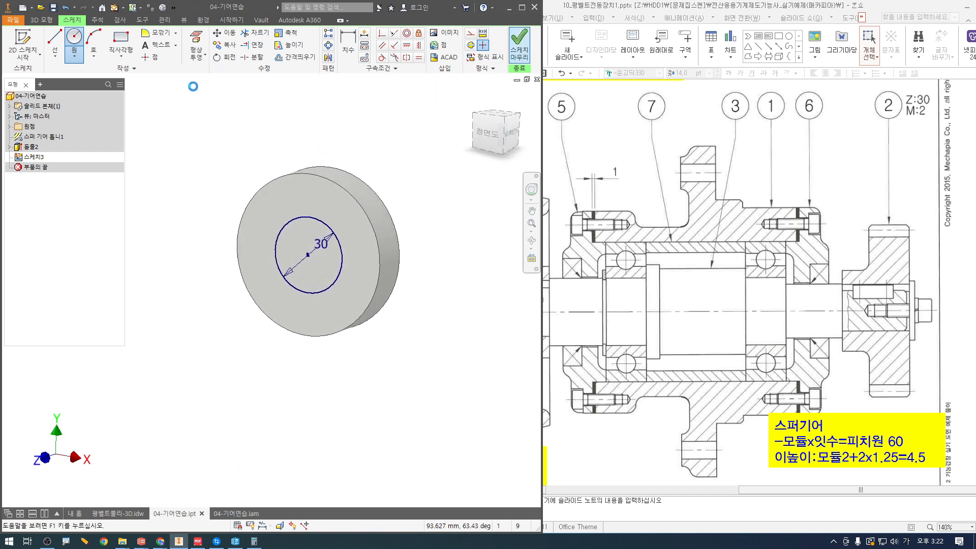
# Extrude the 30 mm circle 10 mm outward from the disc's front face as a joined hub
pyautogui.click(54, 43)
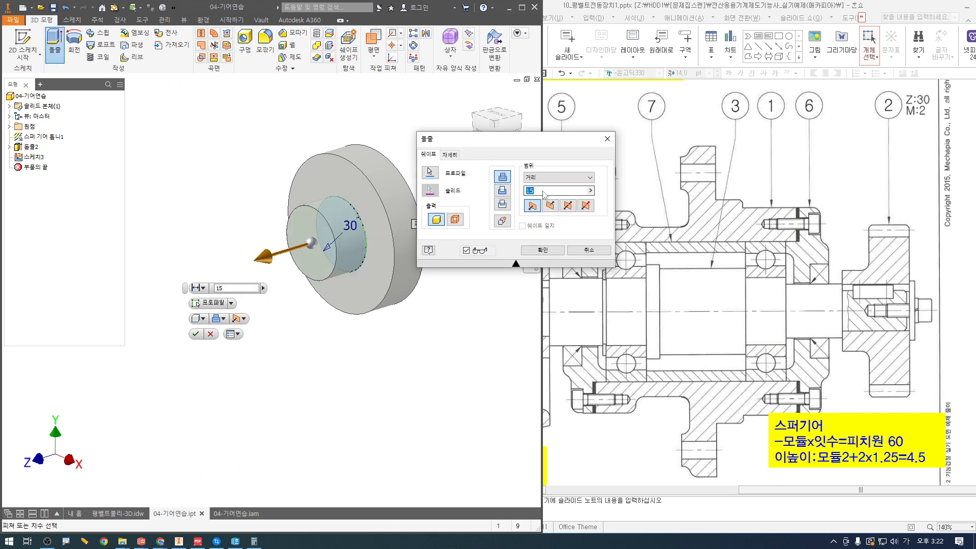
pyautogui.write('10')
pyautogui.press('Return')
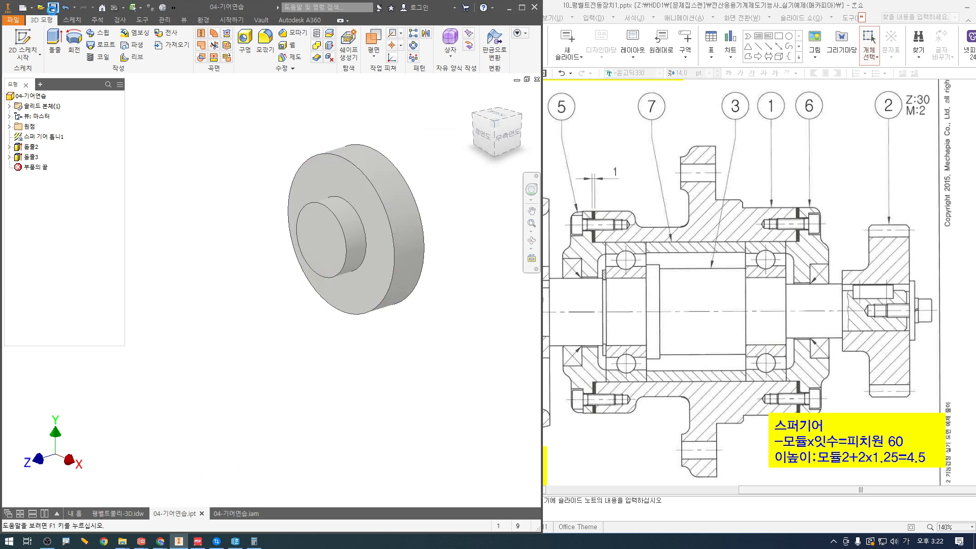
# Save the gear part, then close the assembly 04-기어연습.iam without saving its changes
pyautogui.click(53, 8)
pyautogui.click(241, 516)
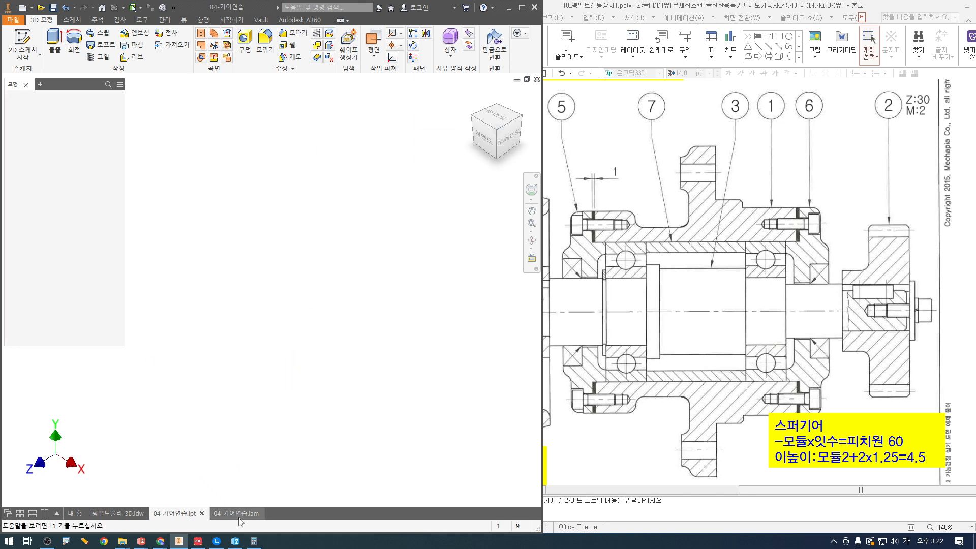
pyautogui.click(536, 79)
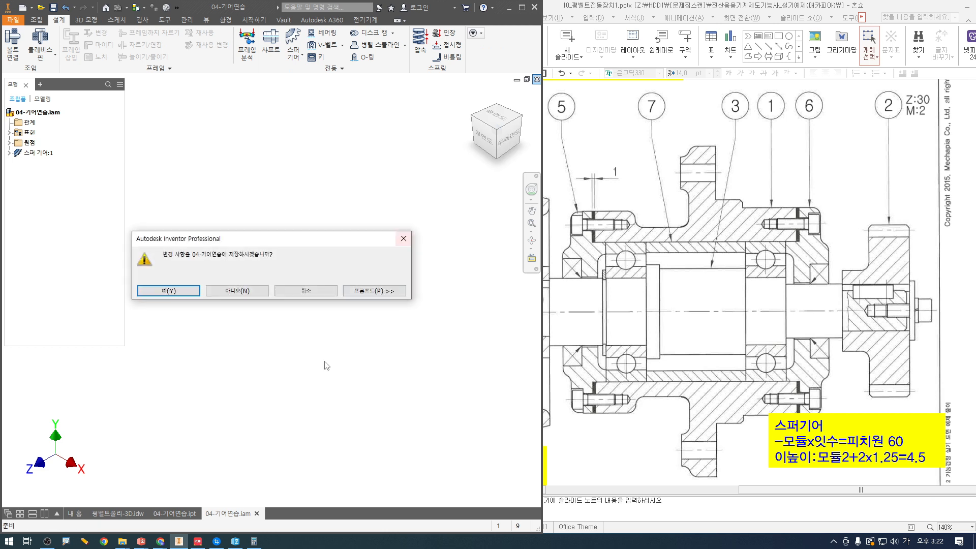
pyautogui.click(254, 292)
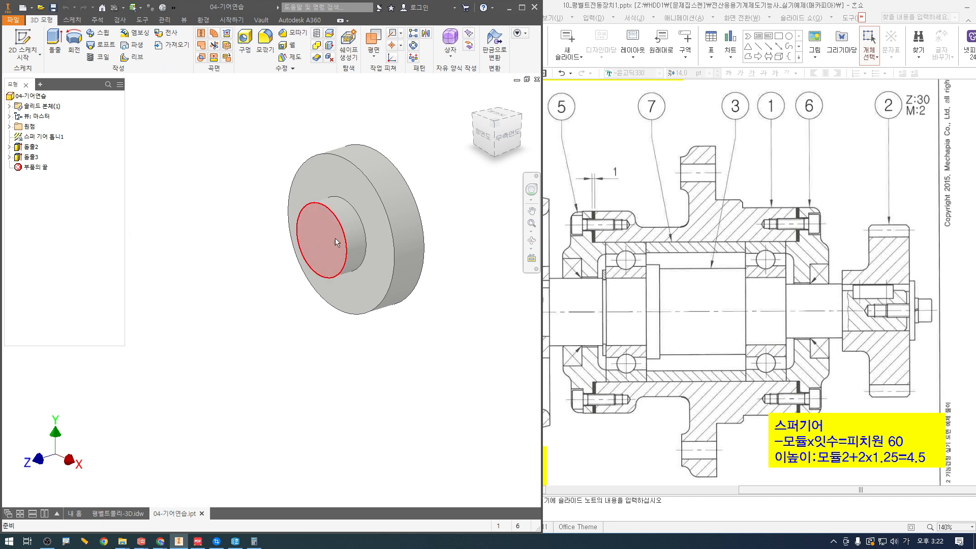
pyautogui.moveTo(335, 274); pyautogui.dragTo(354, 286, button='middle')
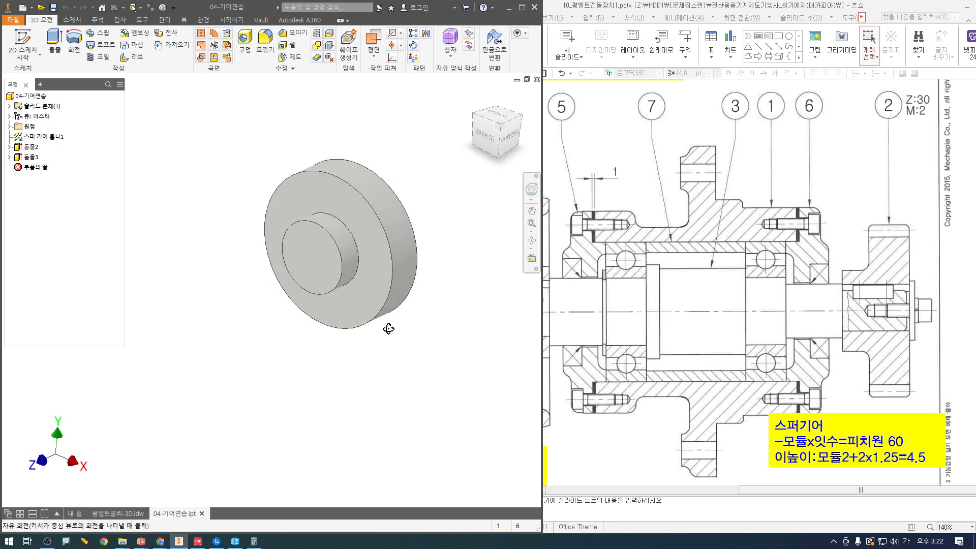
pyautogui.keyDown('shift'); pyautogui.moveTo(385, 322); pyautogui.dragTo(423, 343, button='middle'); pyautogui.keyUp('shift')
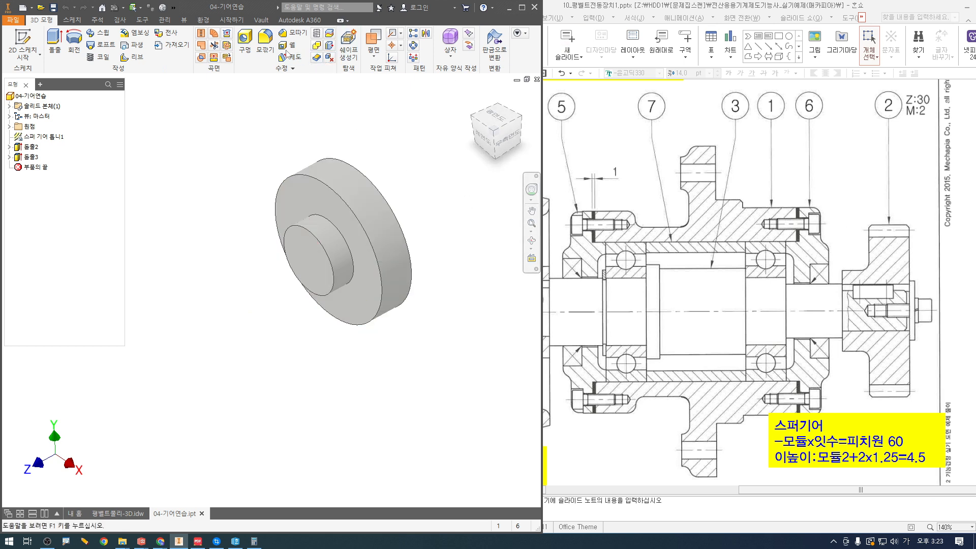
pyautogui.click(289, 34)
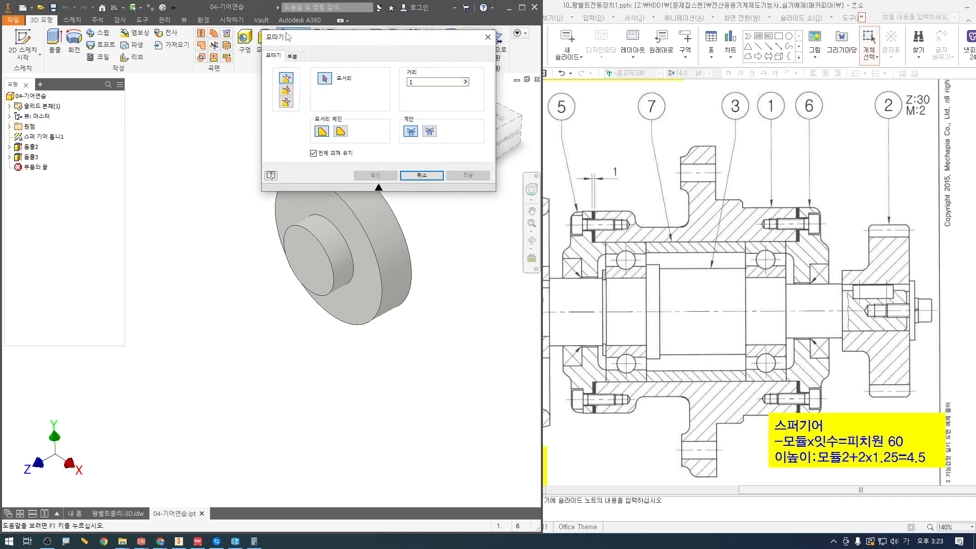
pyautogui.moveTo(288, 37); pyautogui.dragTo(424, 25)
pyautogui.click(328, 179)
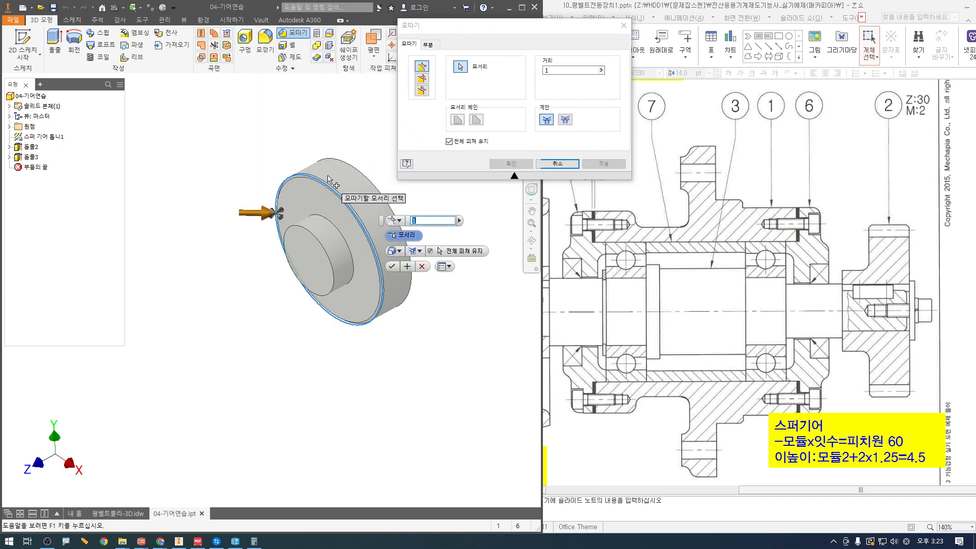
pyautogui.click(330, 178)
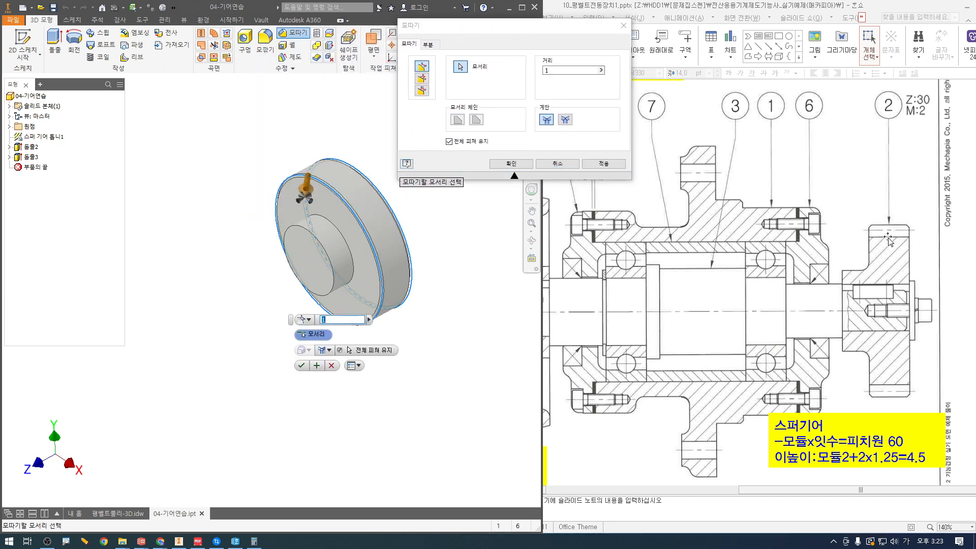
pyautogui.moveTo(876, 234)
pyautogui.mouseDown()
pyautogui.moveTo(879, 214)
pyautogui.moveTo(901, 207)
pyautogui.moveTo(907, 252)
pyautogui.mouseUp()
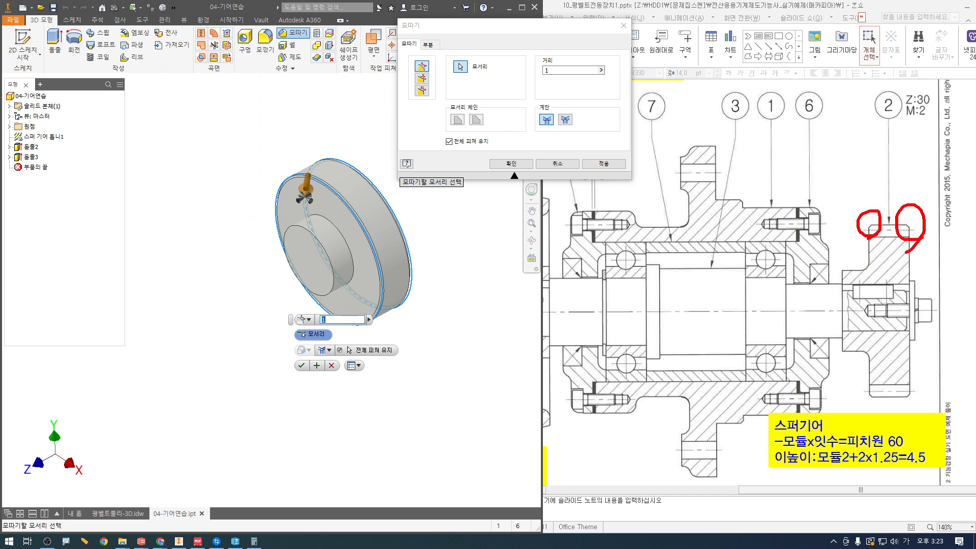
pyautogui.press('Escape')
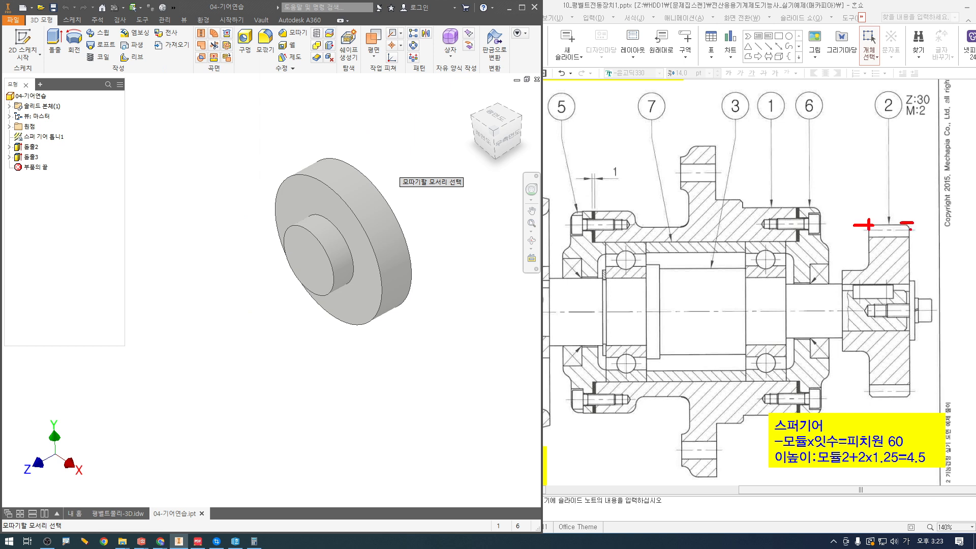
pyautogui.press('Escape')
pyautogui.press('Escape')
# Chamfer the front and rear outer rim edges of the gear disc by 1 mm and save the part
pyautogui.click(293, 32)
pyautogui.click(346, 173)
pyautogui.click(346, 173)
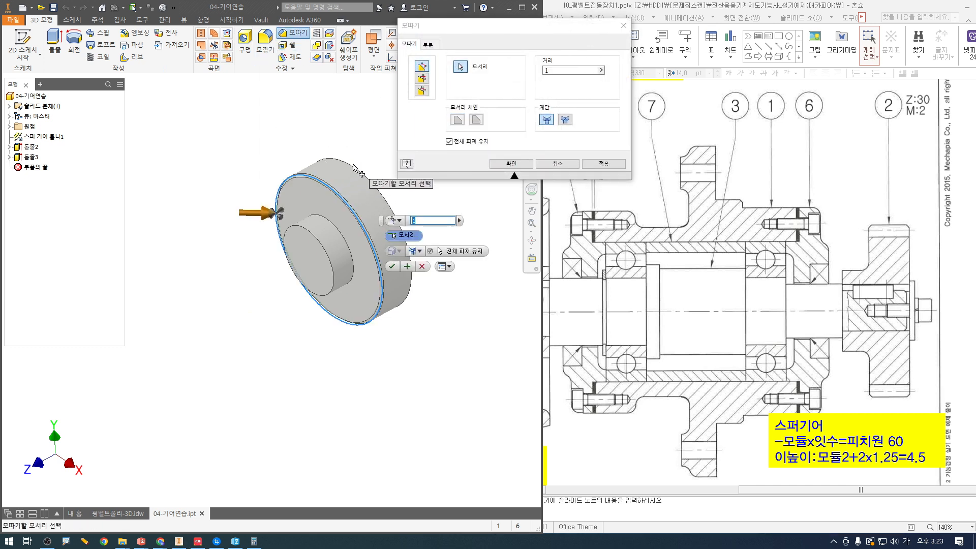
pyautogui.click(505, 163)
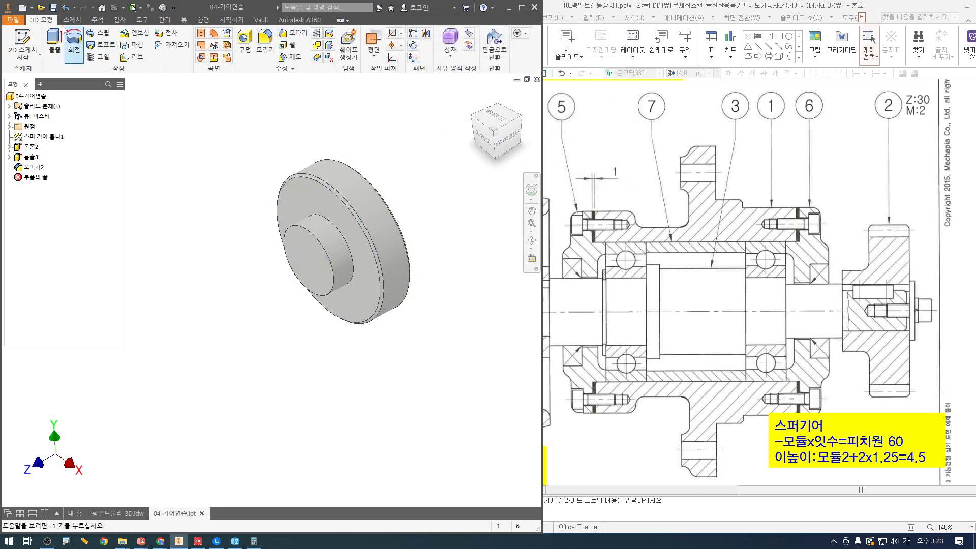
pyautogui.click(53, 9)
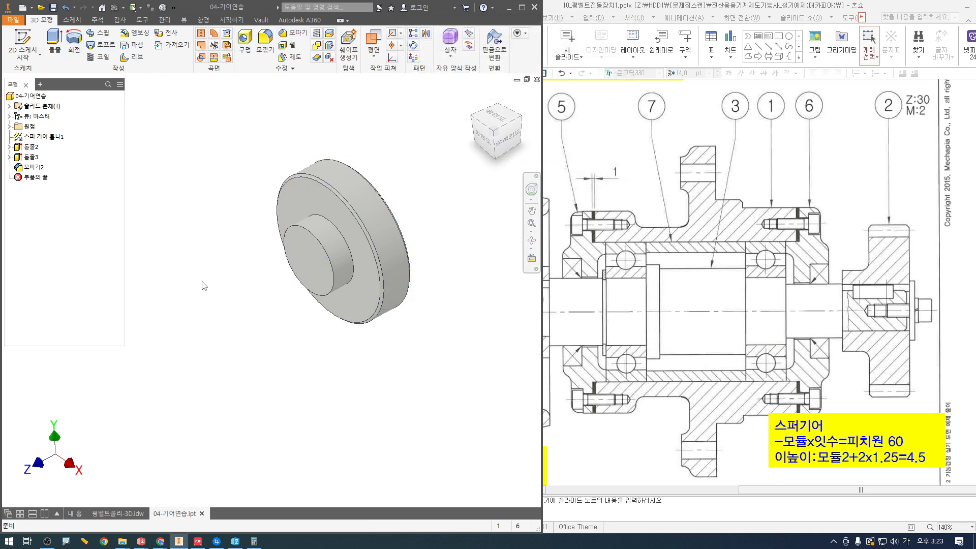
# Create a new assembly document for the gear
pyautogui.click(41, 8)
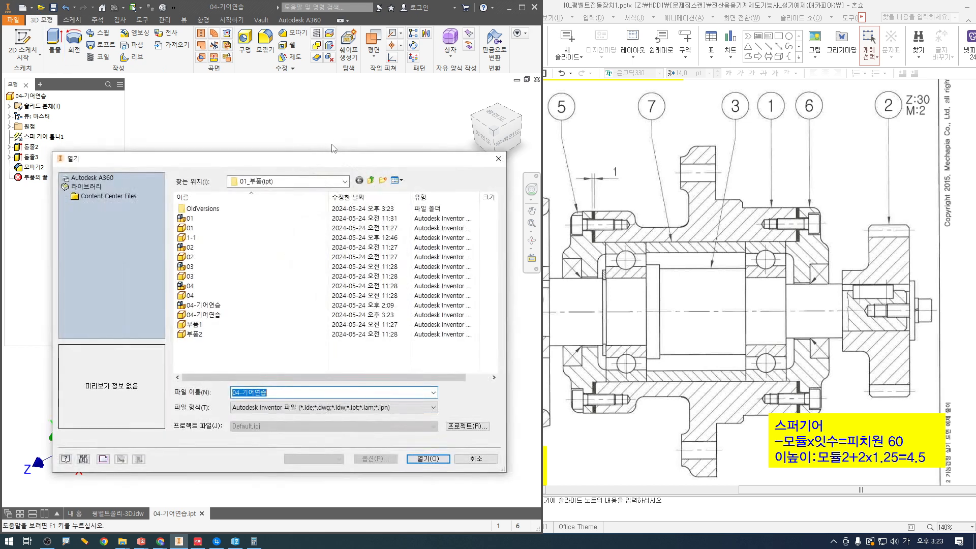
pyautogui.press('Escape')
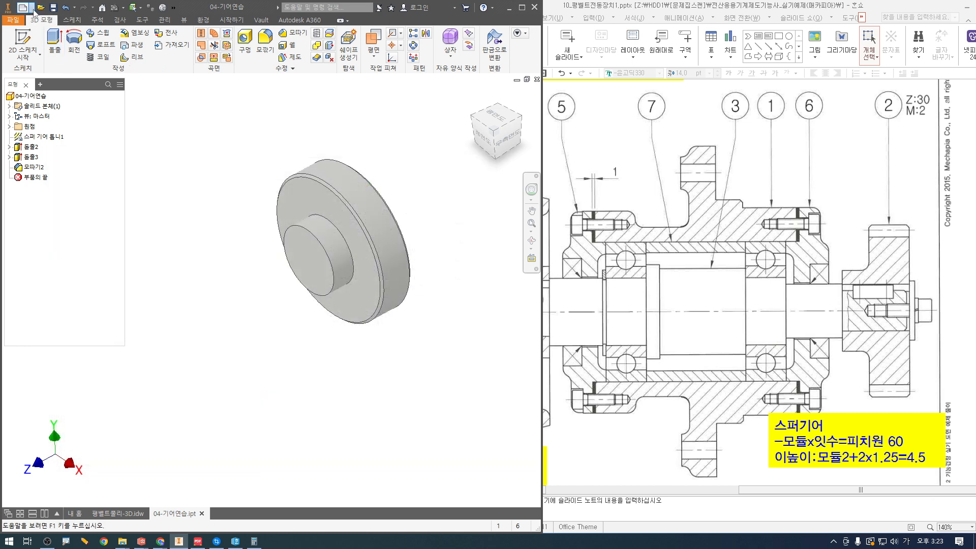
pyautogui.click(32, 8)
pyautogui.click(46, 24)
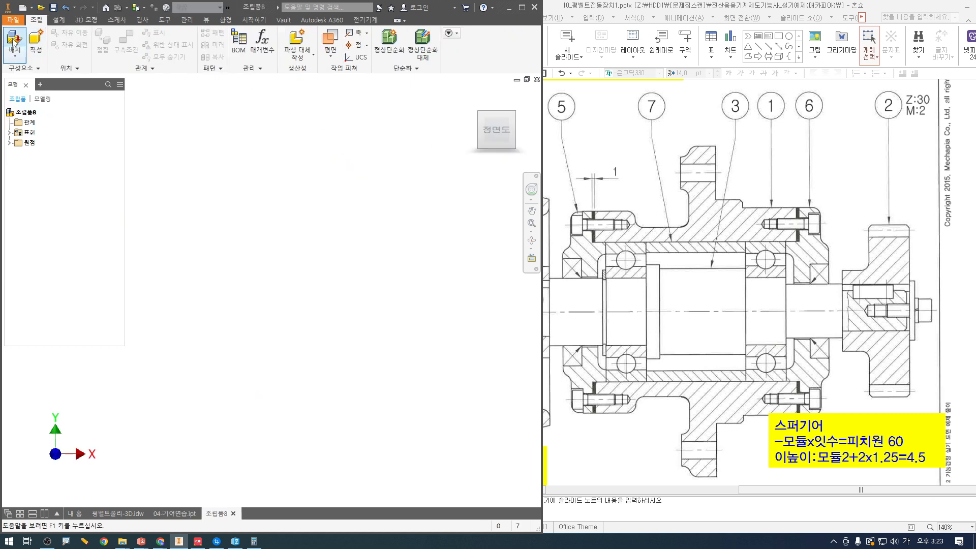
pyautogui.click(31, 9)
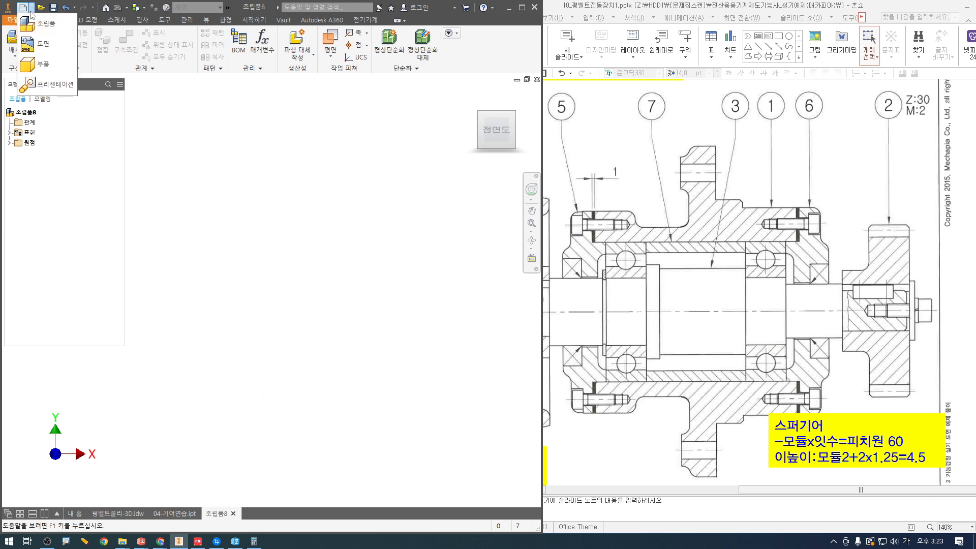
pyautogui.click(212, 158)
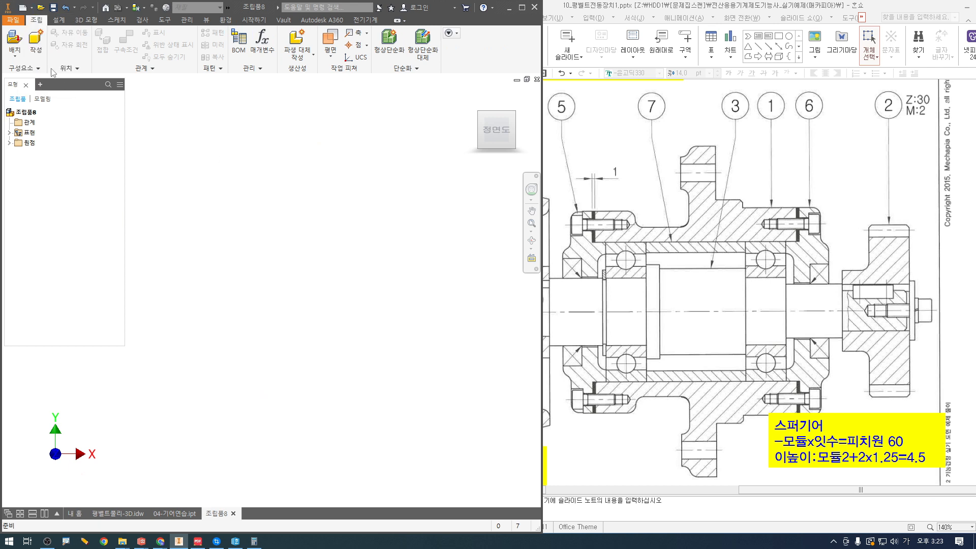
# Place one instance of the part 04-기어연습.ipt in the new assembly
pyautogui.click(19, 43)
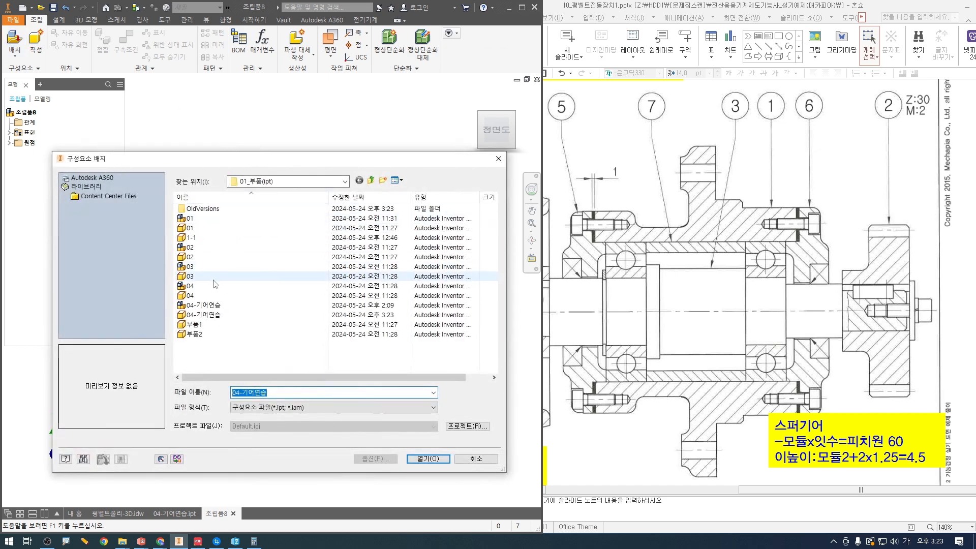
pyautogui.click(215, 315)
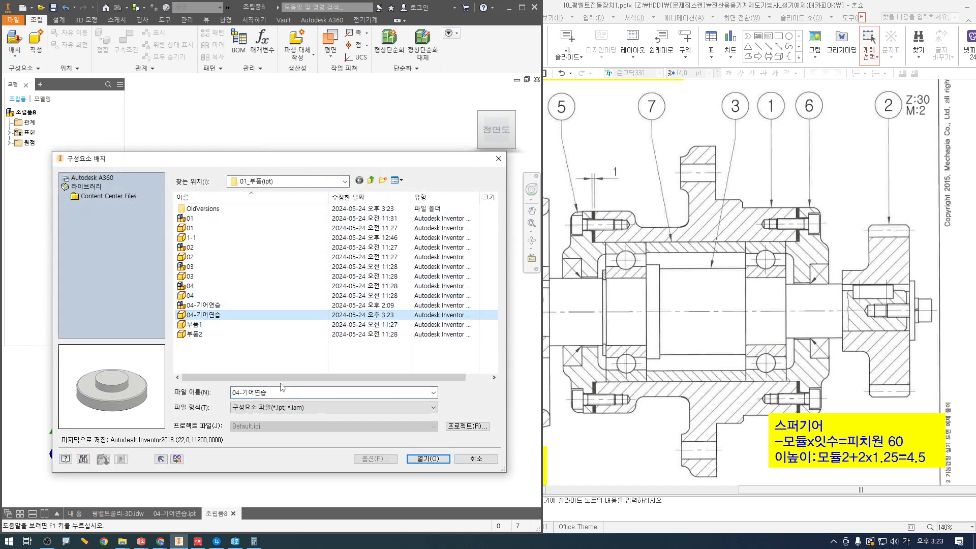
pyautogui.click(428, 459)
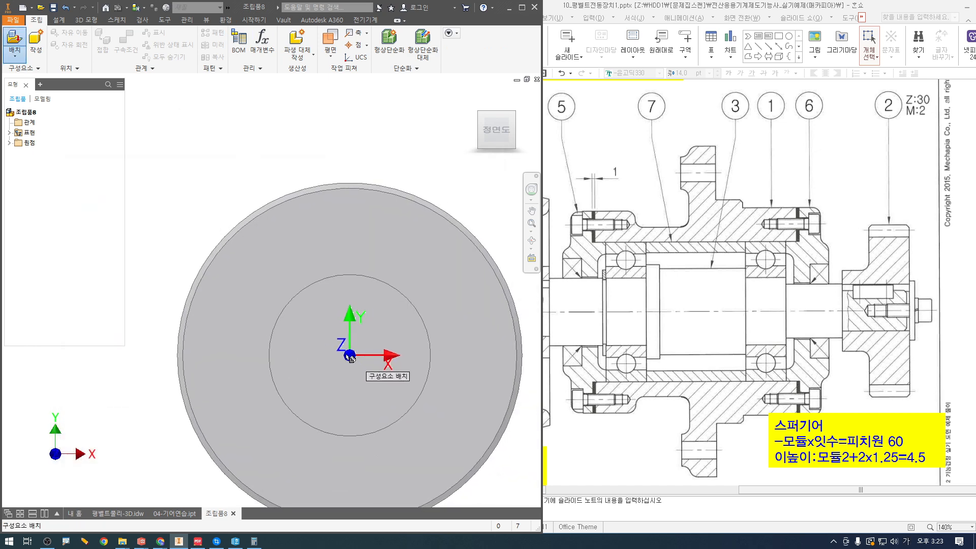
pyautogui.click(328, 332)
pyautogui.press('F6')
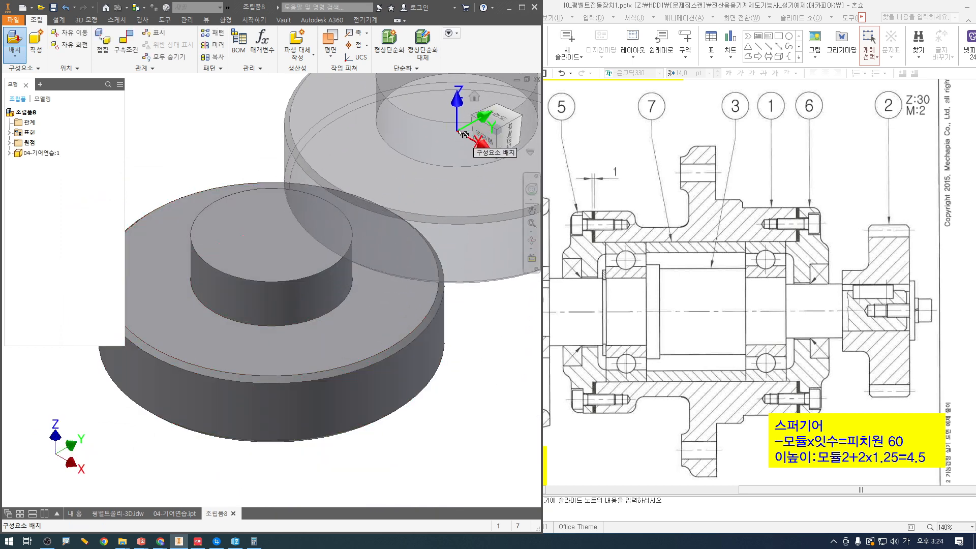
pyautogui.press('Escape')
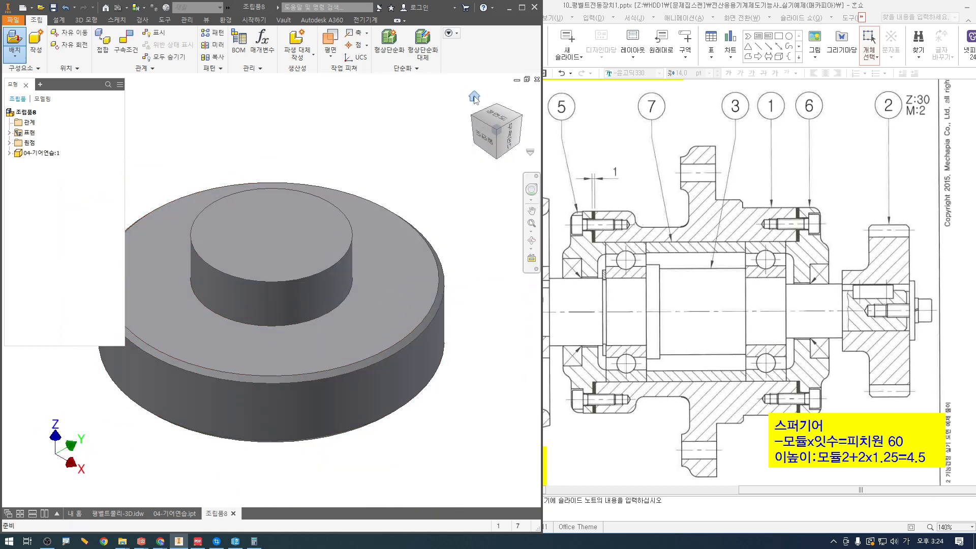
# Orient the gear blank upright in an isometric view with the hub facing forward and set it as the fit-to-view home view
pyautogui.click(474, 97)
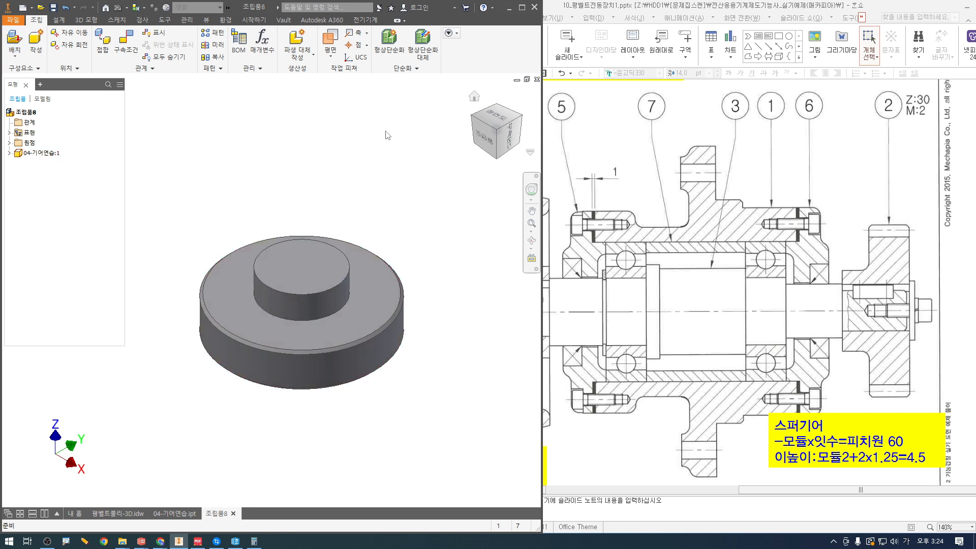
pyautogui.press('F2')
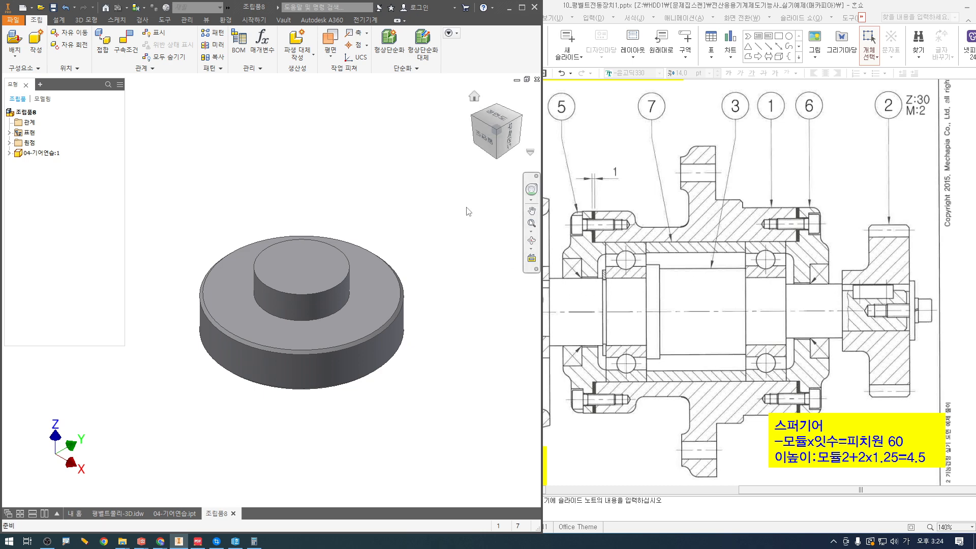
pyautogui.click(498, 114)
pyautogui.click(524, 95)
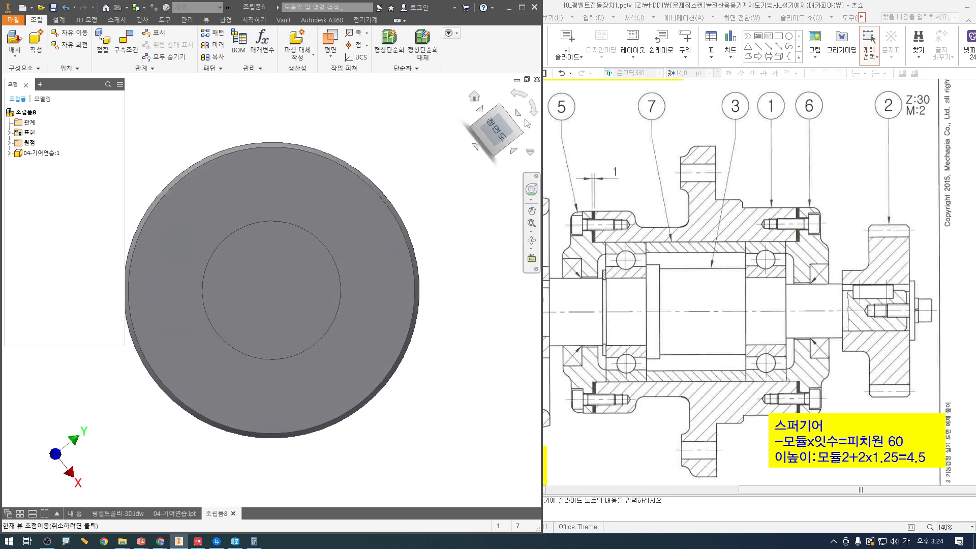
pyautogui.click(513, 113)
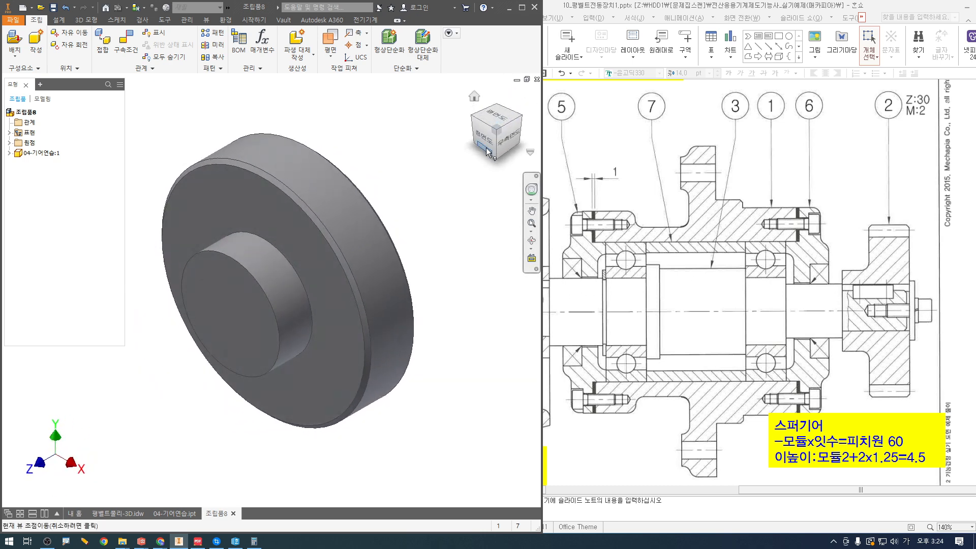
pyautogui.rightClick(498, 130)
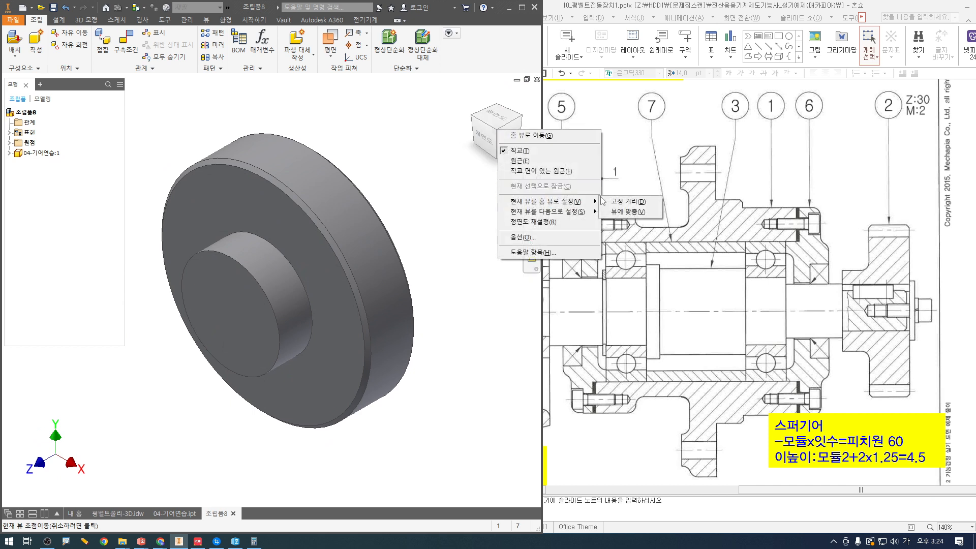
pyautogui.click(634, 212)
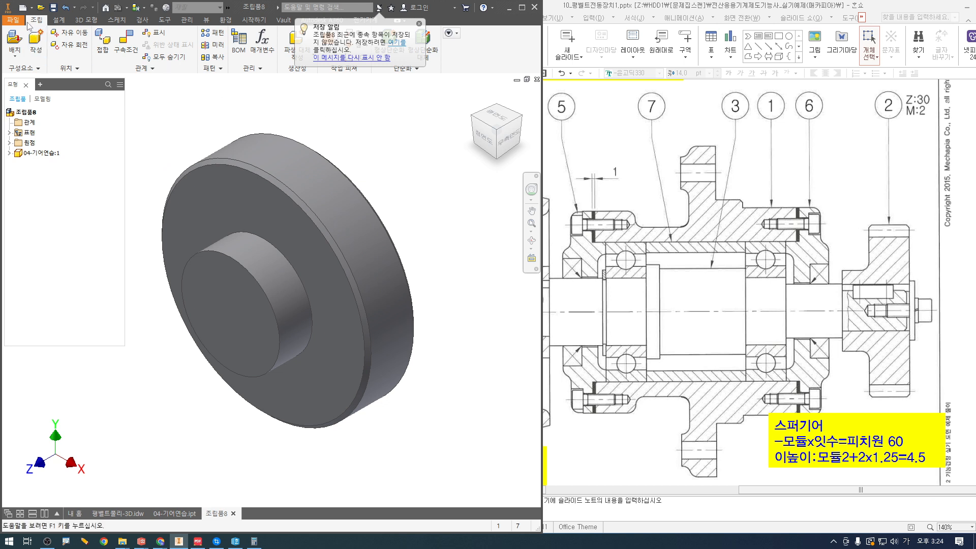
# Start the spur gear generator and save the assembly as 04-기어연습1.iam in the 01_부품(ipt) folder
pyautogui.click(59, 19)
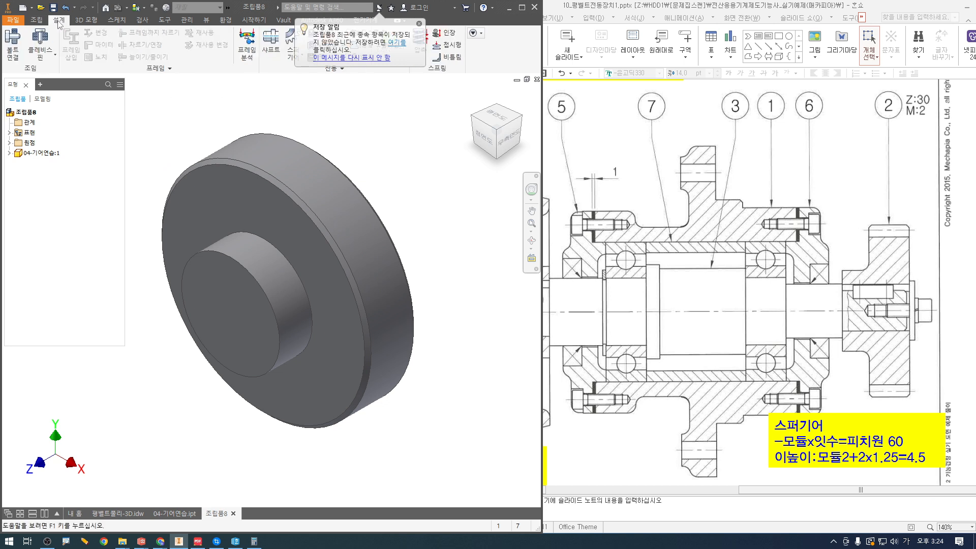
pyautogui.click(419, 23)
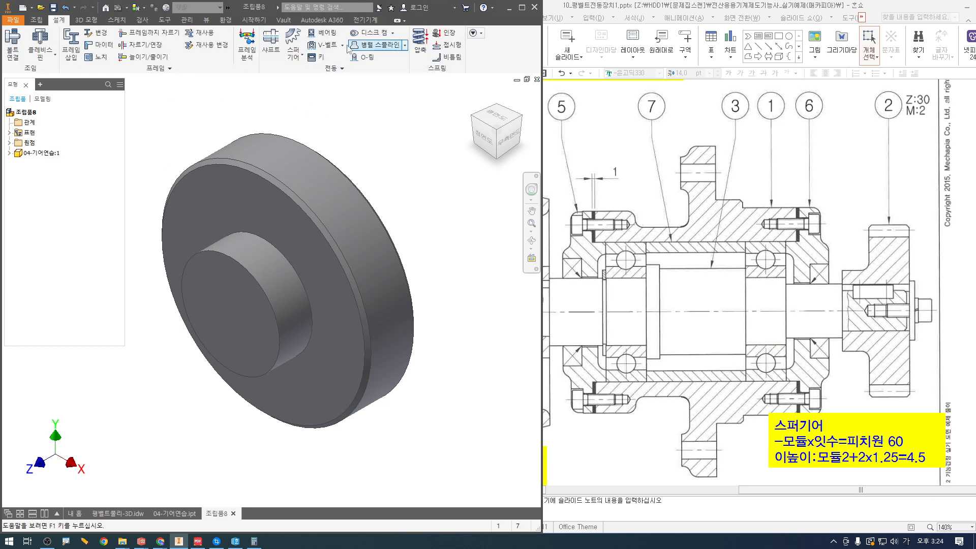
pyautogui.click(301, 57)
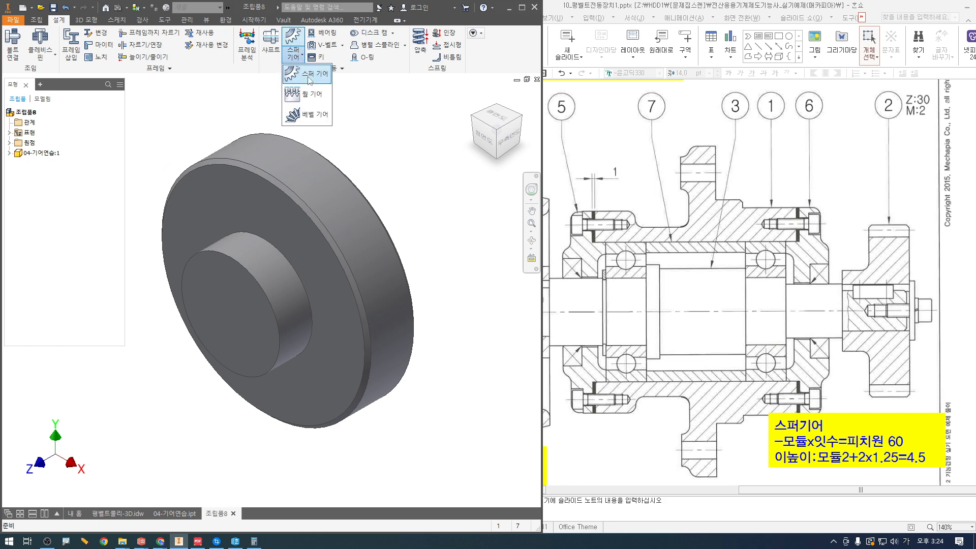
pyautogui.click(310, 80)
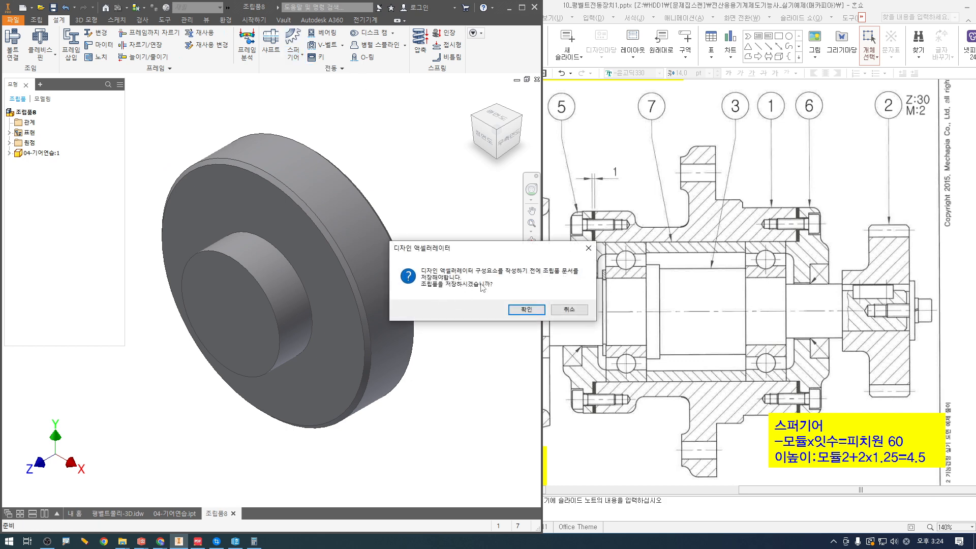
pyautogui.click(527, 310)
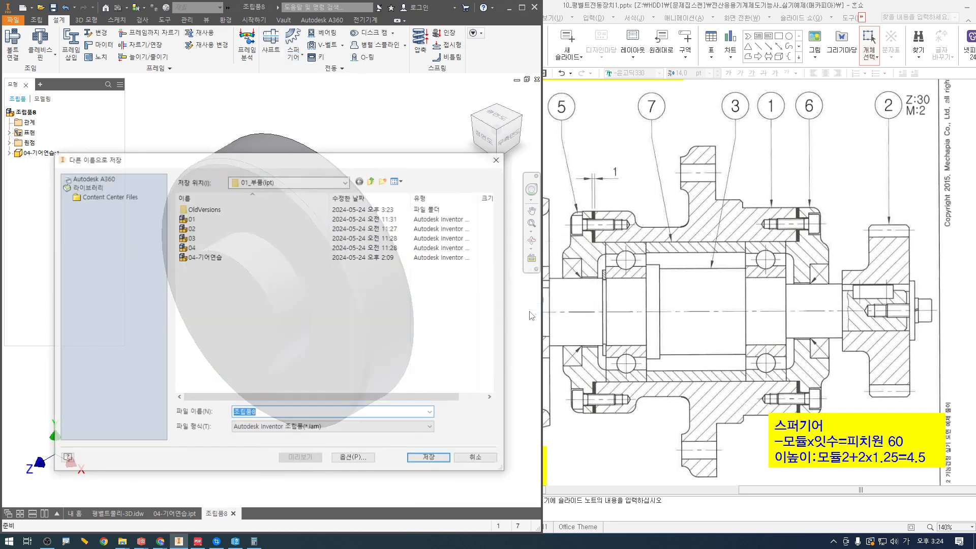
pyautogui.click(203, 256)
pyautogui.click(281, 414)
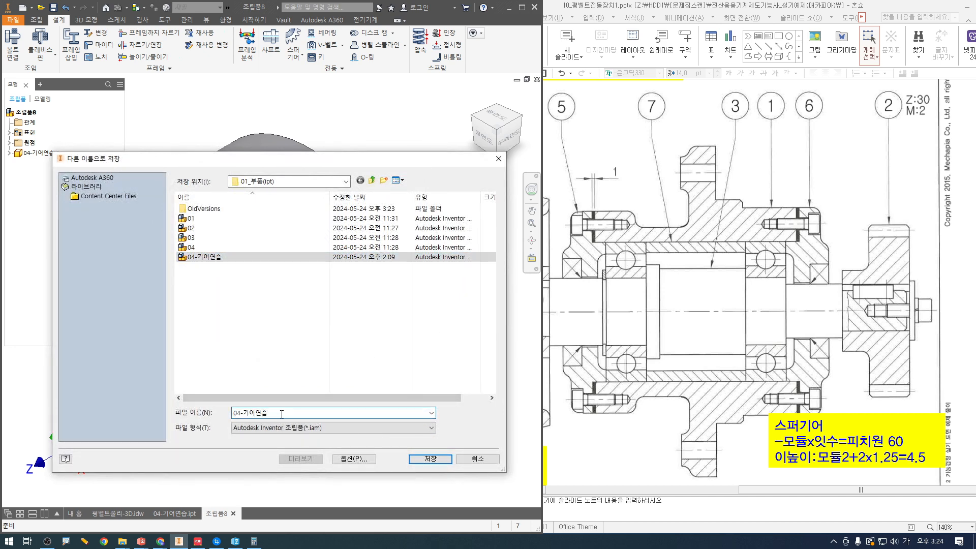
pyautogui.click(430, 458)
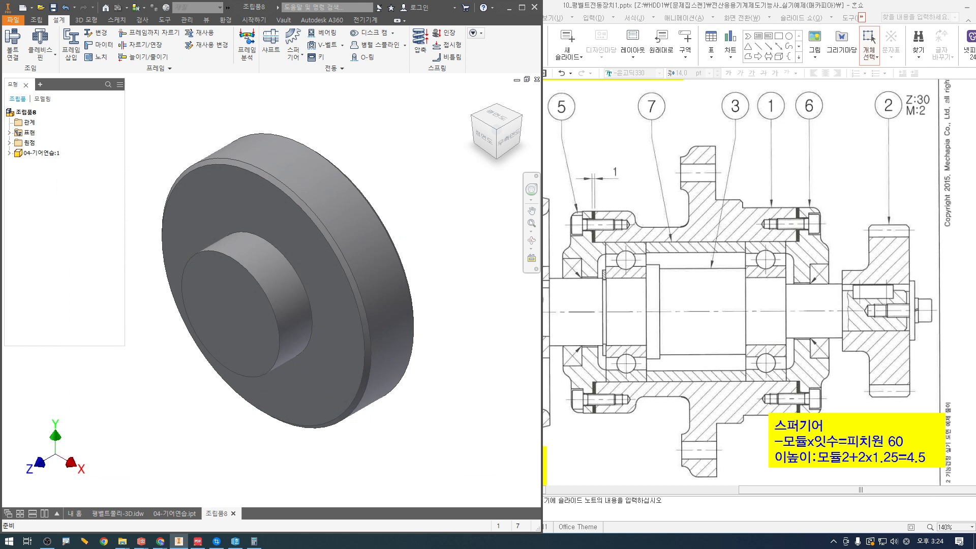
pyautogui.click(293, 45)
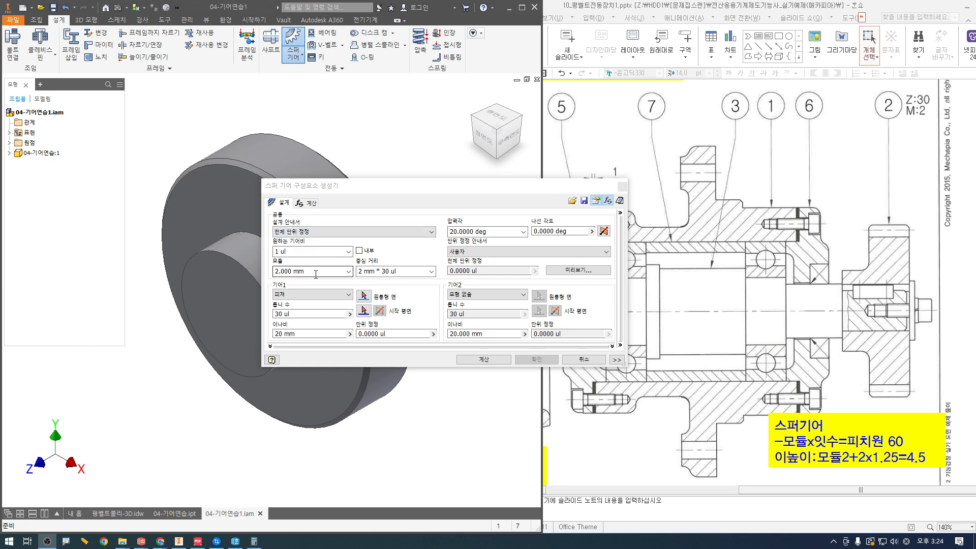
pyautogui.click(412, 272)
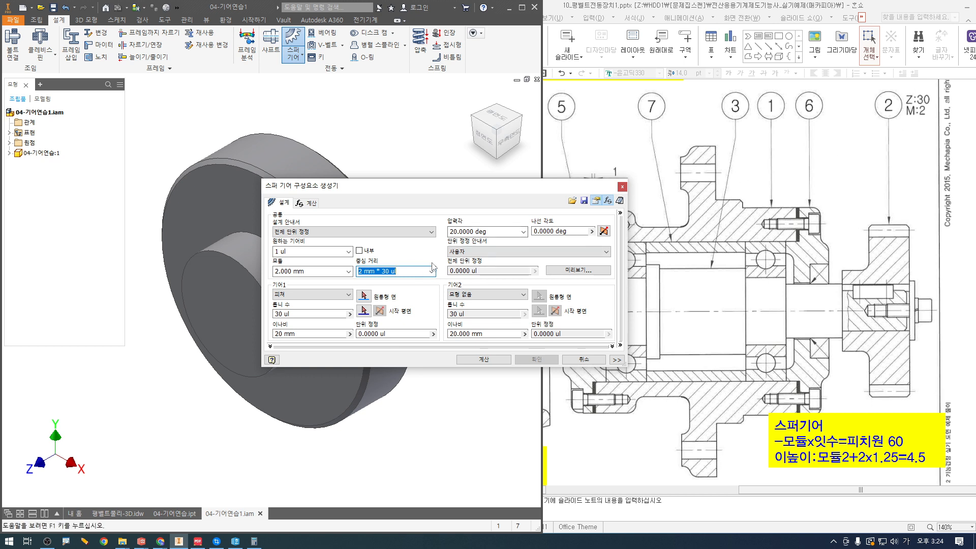
pyautogui.write('2*30')
pyautogui.click(284, 297)
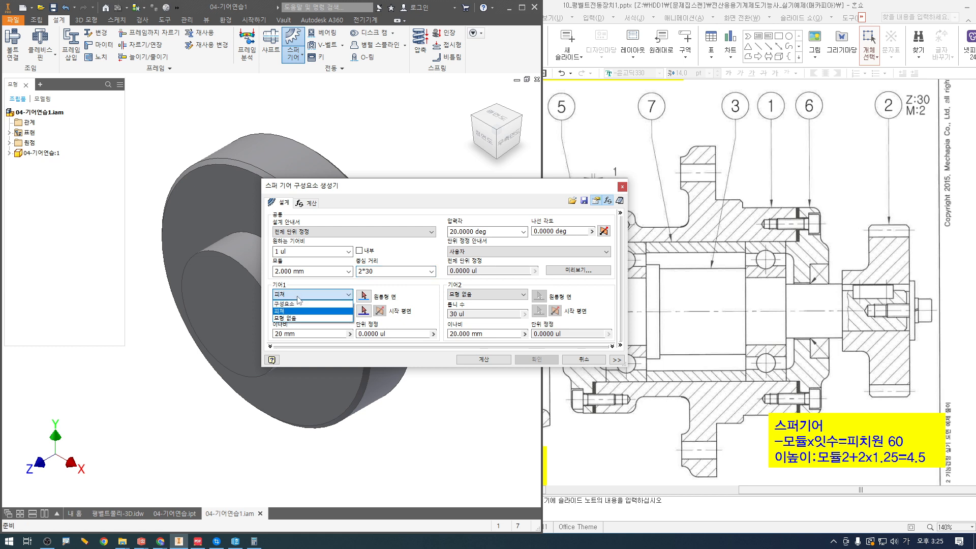
pyautogui.click(299, 309)
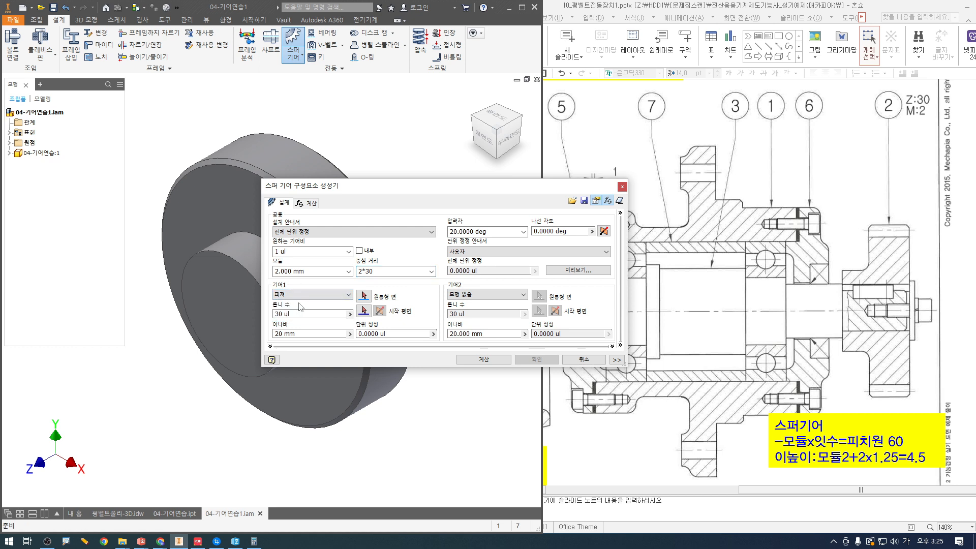
pyautogui.click(299, 314)
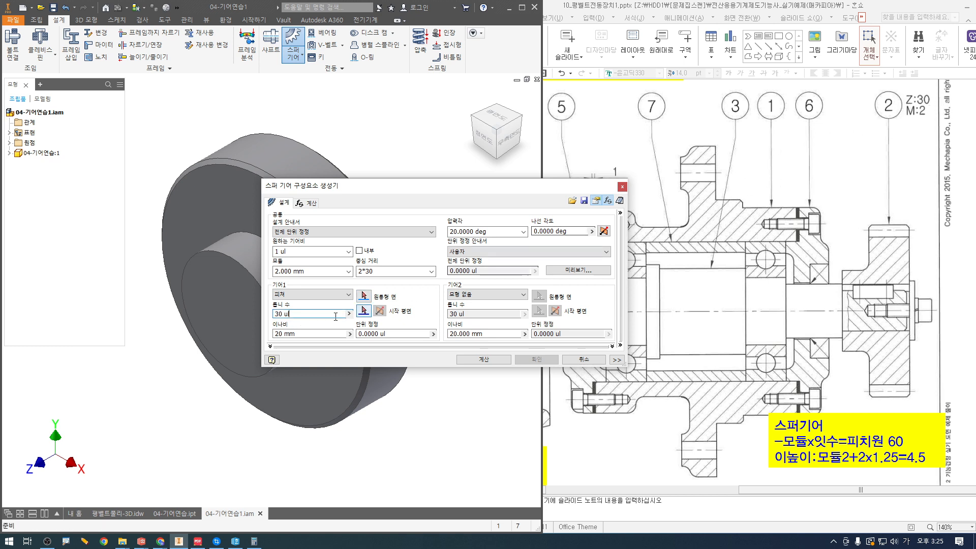
pyautogui.press('Tab')
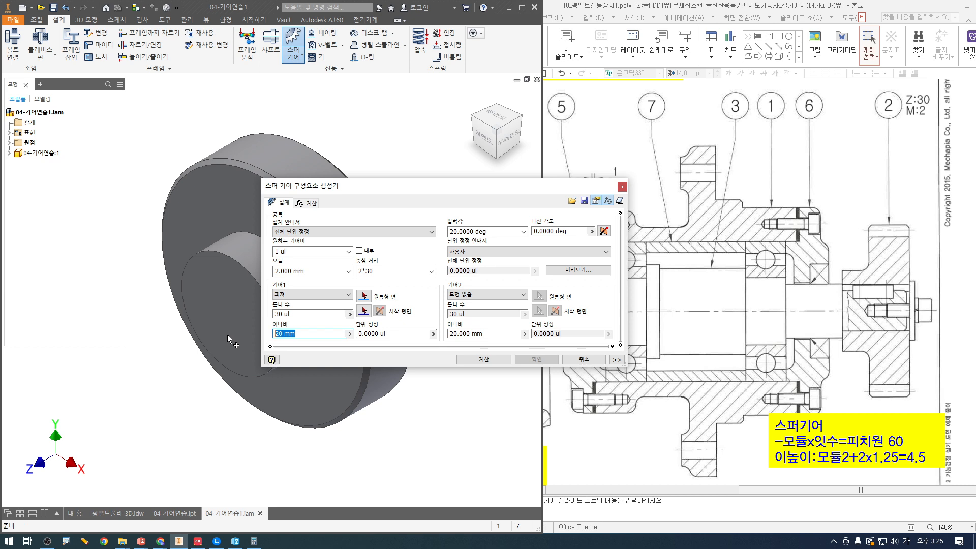
pyautogui.write('15')
pyautogui.click(364, 296)
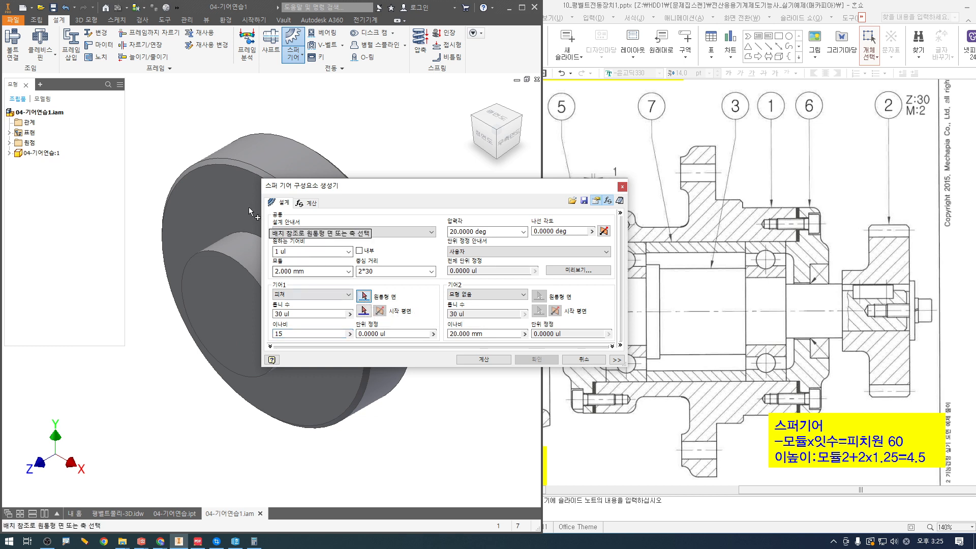
pyautogui.click(276, 158)
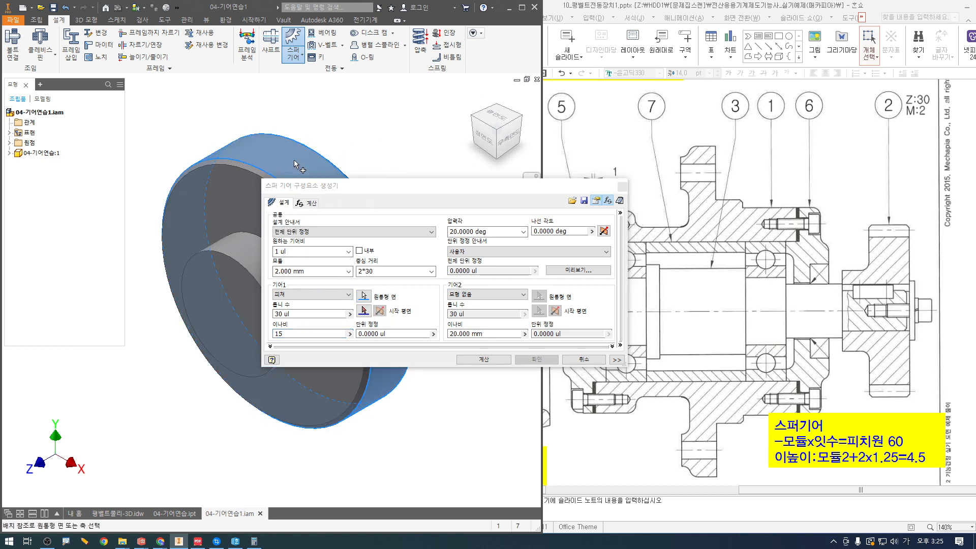
pyautogui.moveTo(356, 190); pyautogui.dragTo(488, 124)
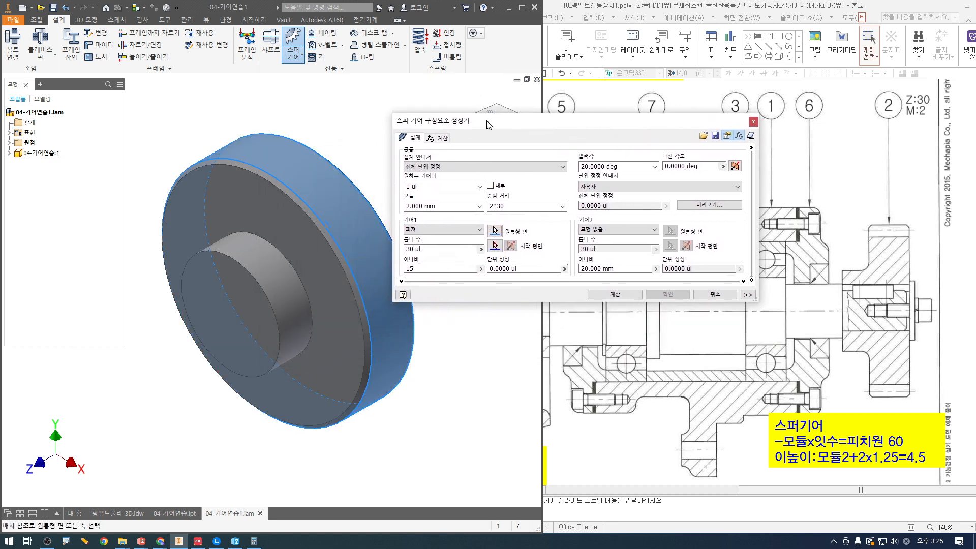
pyautogui.click(494, 245)
pyautogui.keyDown('shift'); pyautogui.moveTo(299, 219); pyautogui.dragTo(298, 344, button='middle'); pyautogui.keyUp('shift')
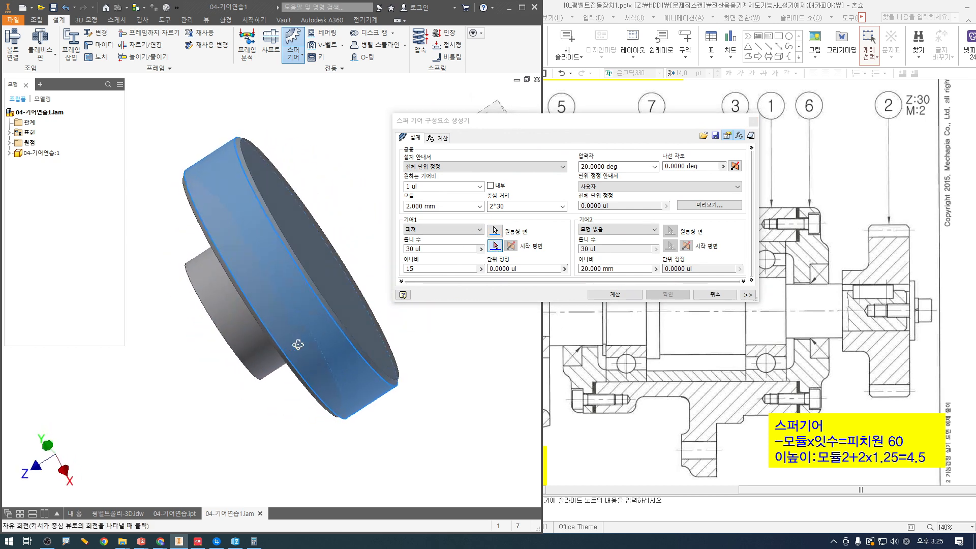
pyautogui.click(299, 217)
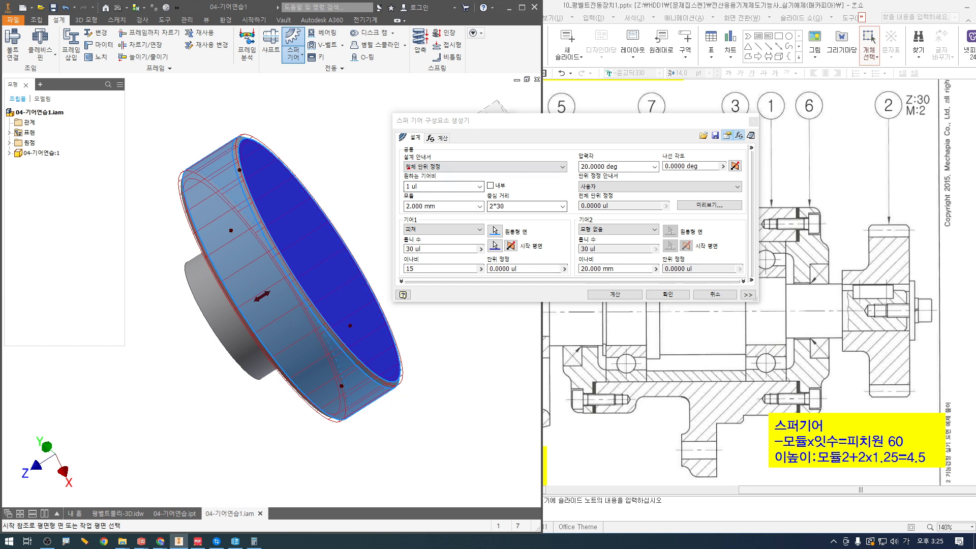
pyautogui.moveTo(402, 161); pyautogui.dragTo(449, 174)
pyautogui.moveTo(398, 193)
pyautogui.mouseDown()
pyautogui.moveTo(439, 213)
pyautogui.moveTo(517, 213)
pyautogui.mouseUp()
pyautogui.moveTo(399, 243); pyautogui.dragTo(433, 254)
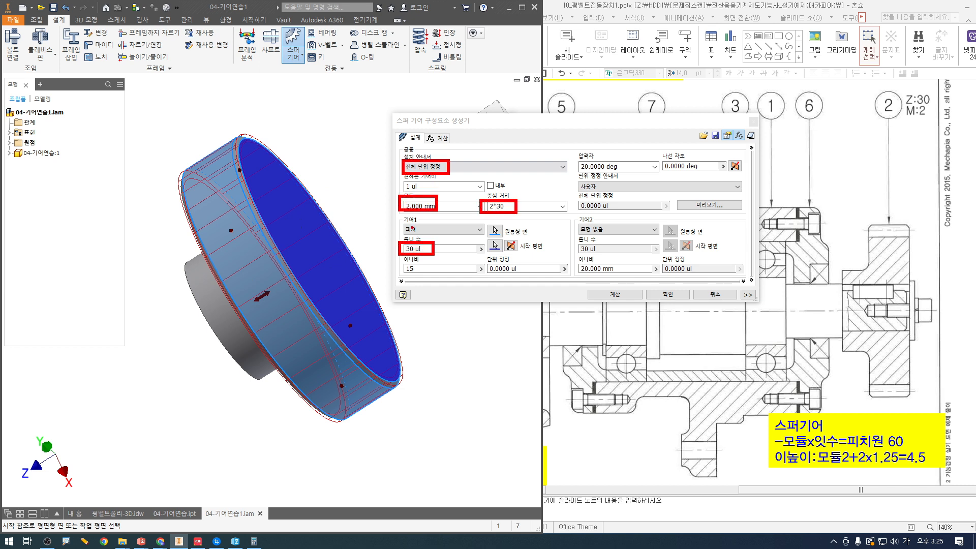
pyautogui.moveTo(400, 222)
pyautogui.mouseDown()
pyautogui.moveTo(427, 234)
pyautogui.moveTo(428, 277)
pyautogui.mouseUp()
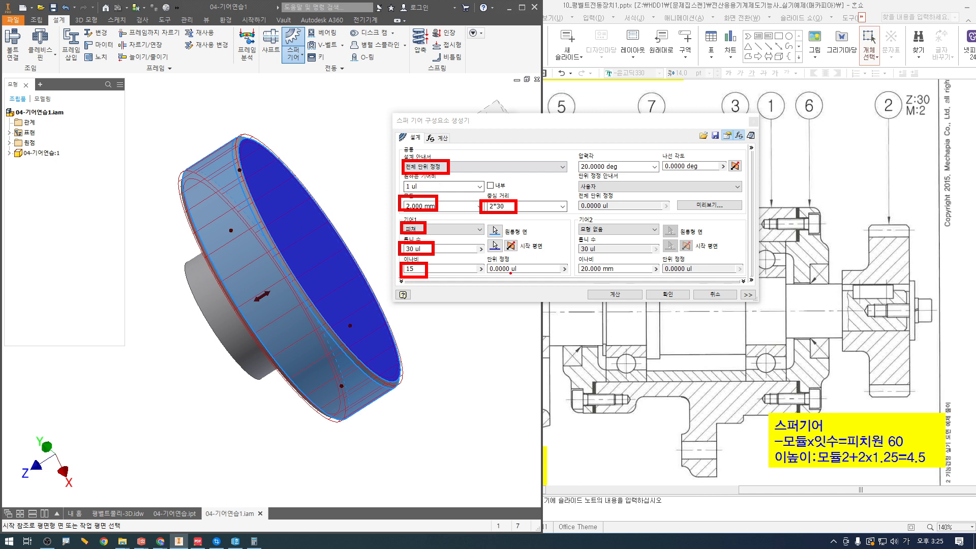
pyautogui.moveTo(581, 210)
pyautogui.mouseDown()
pyautogui.moveTo(572, 277)
pyautogui.moveTo(629, 254)
pyautogui.moveTo(604, 211)
pyautogui.moveTo(610, 224)
pyautogui.mouseUp()
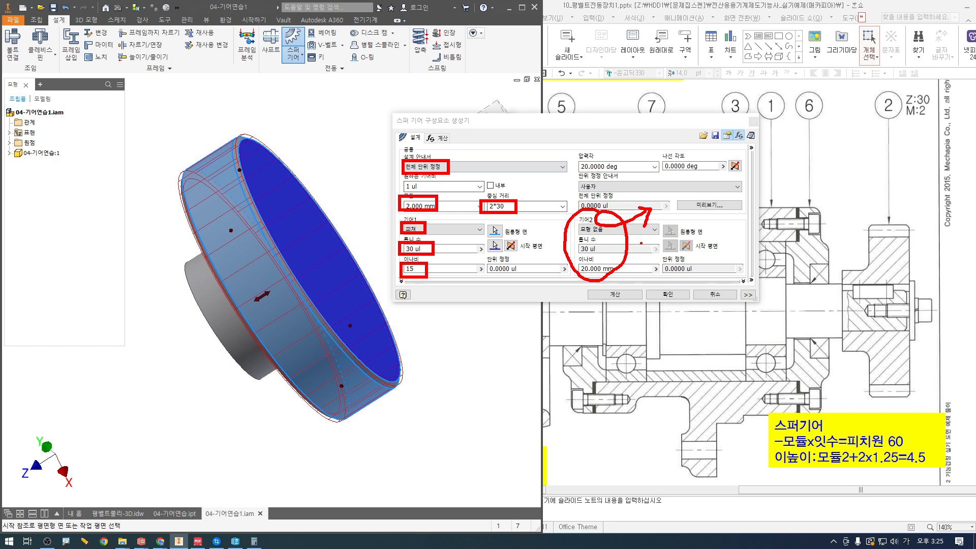
pyautogui.press('Escape')
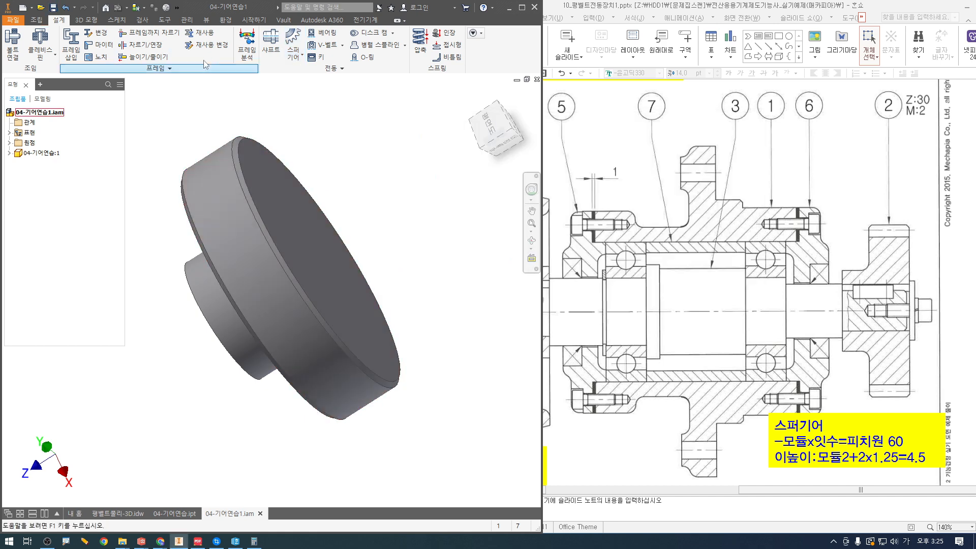
# In the spur gear generator, assign gear 1 to the blank's outer cylindrical face with the flat back face as start plane
pyautogui.click(293, 41)
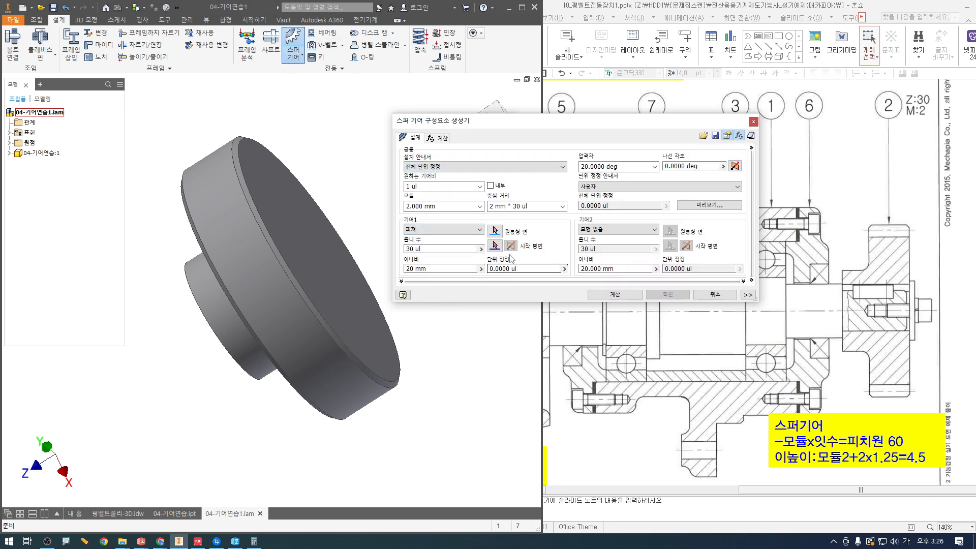
pyautogui.click(494, 231)
pyautogui.keyDown('shift'); pyautogui.moveTo(331, 329); pyautogui.dragTo(283, 334, button='middle'); pyautogui.keyUp('shift')
pyautogui.click(162, 198)
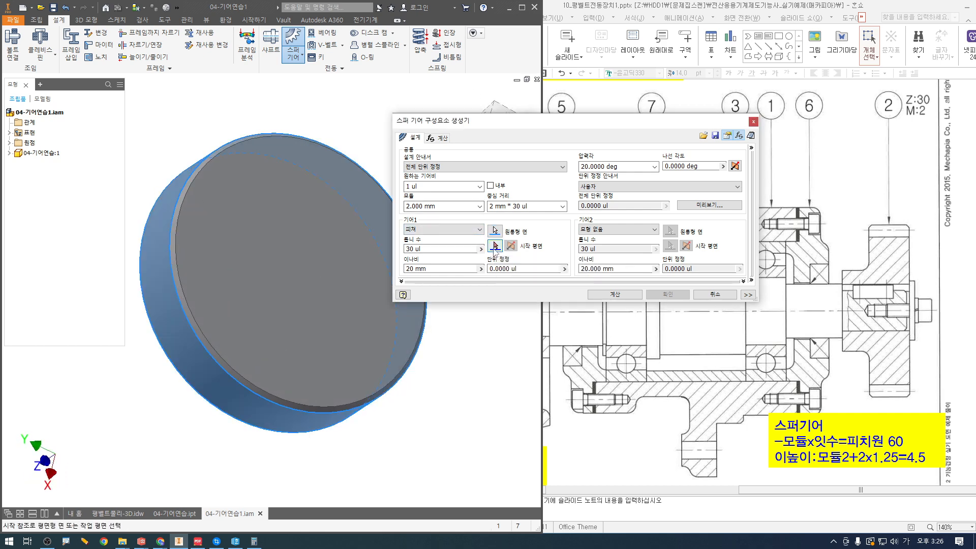
pyautogui.click(298, 252)
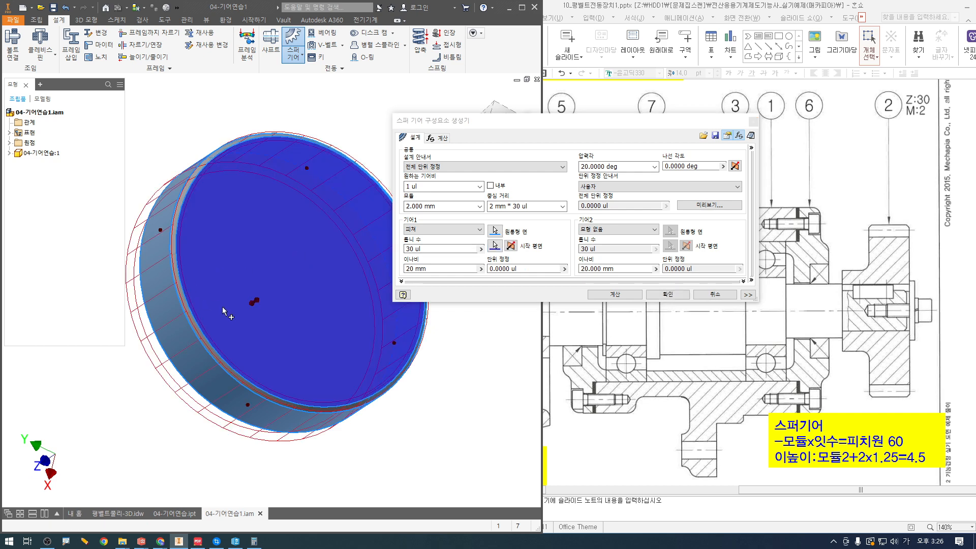
# Set gear 1's face width to 15 mm, calculate the design and generate the module 2, 30-tooth gear teeth on the blank
pyautogui.keyDown('shift'); pyautogui.moveTo(303, 282); pyautogui.dragTo(333, 277, button='middle'); pyautogui.keyUp('shift')
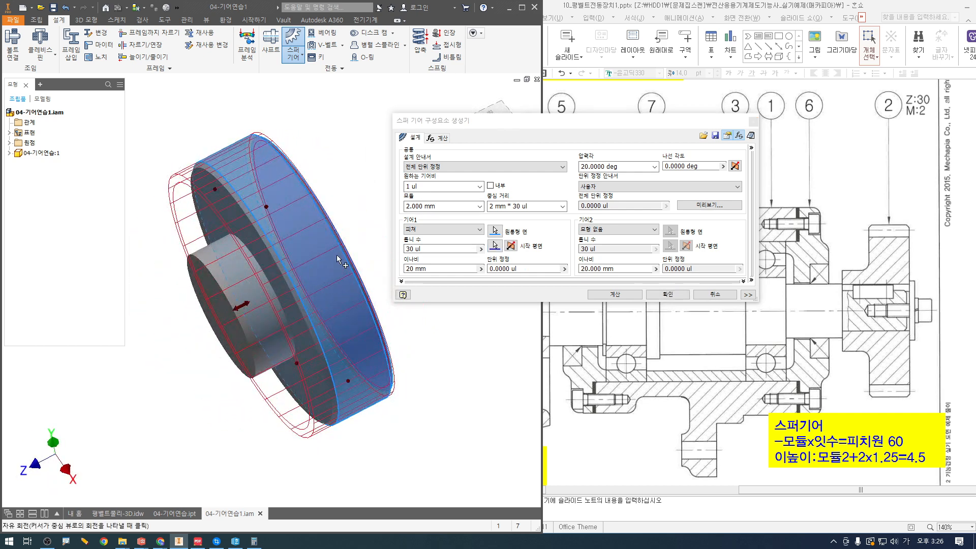
pyautogui.click(449, 270)
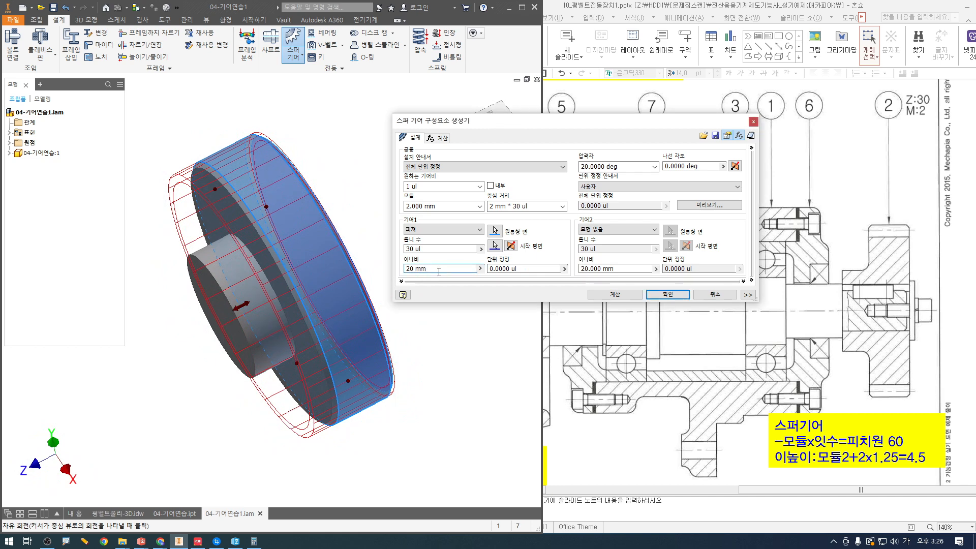
pyautogui.press('BackSpace')
pyautogui.press('BackSpace')
pyautogui.press('BackSpace')
pyautogui.press('BackSpace')
pyautogui.press('BackSpace')
pyautogui.write('15')
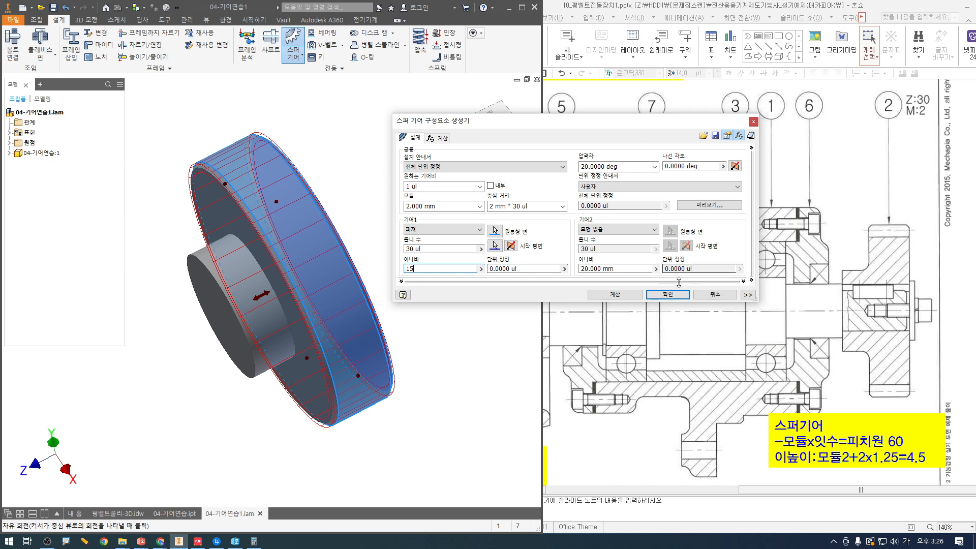
pyautogui.click(625, 298)
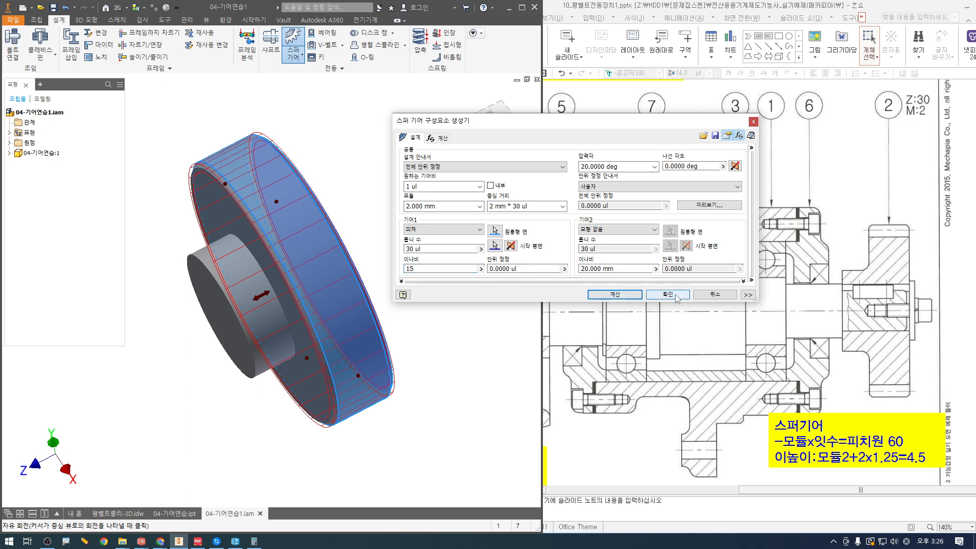
pyautogui.click(668, 295)
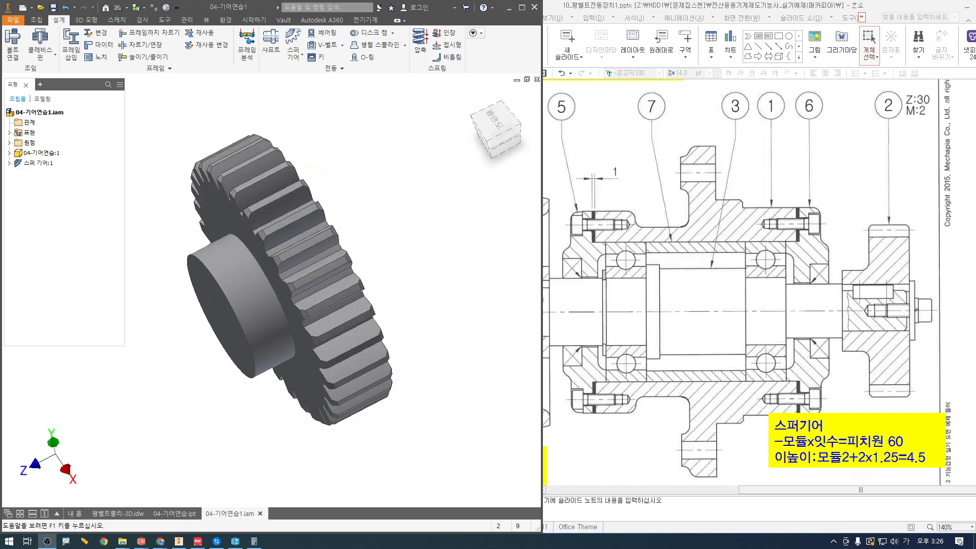
# Return to the home view and save 04-기어연습1.iam together with its dependent files
pyautogui.click(474, 96)
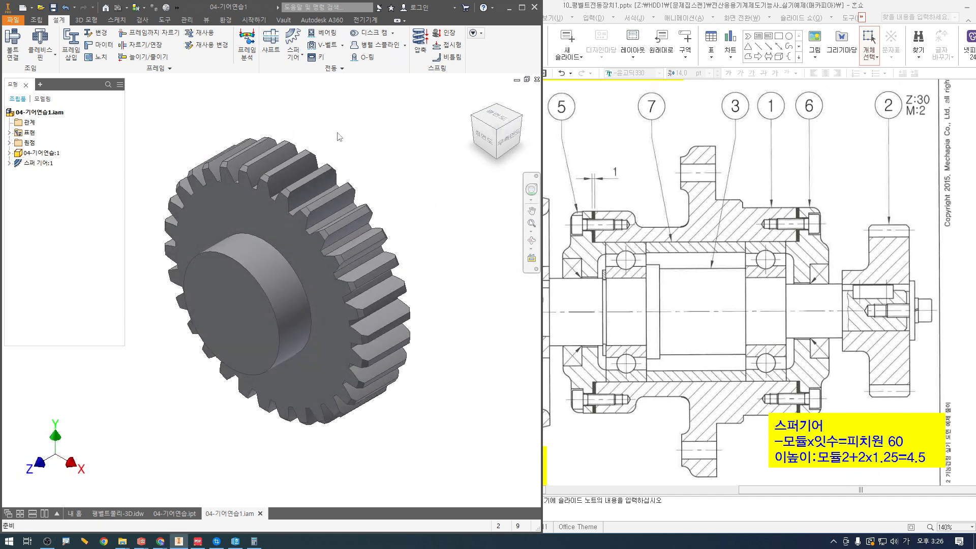
pyautogui.click(53, 7)
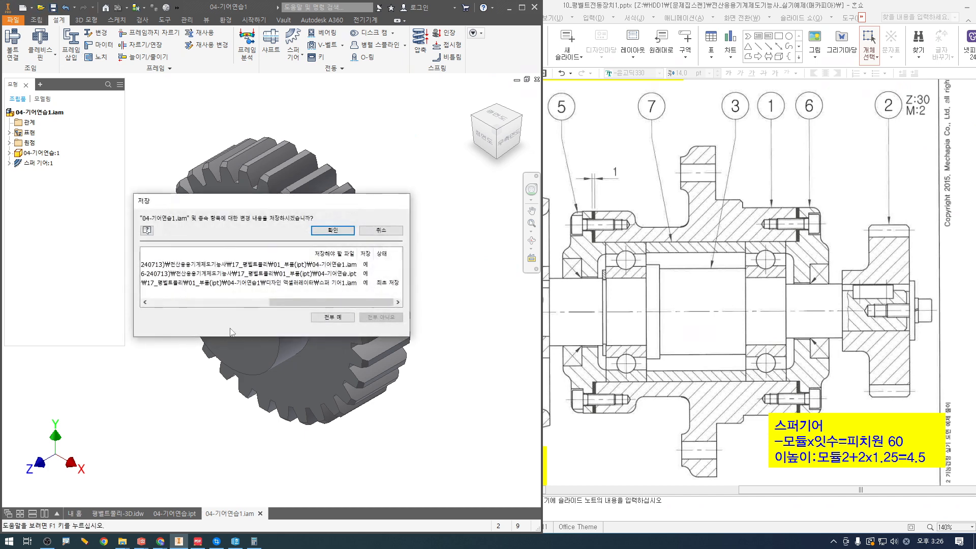
pyautogui.click(333, 229)
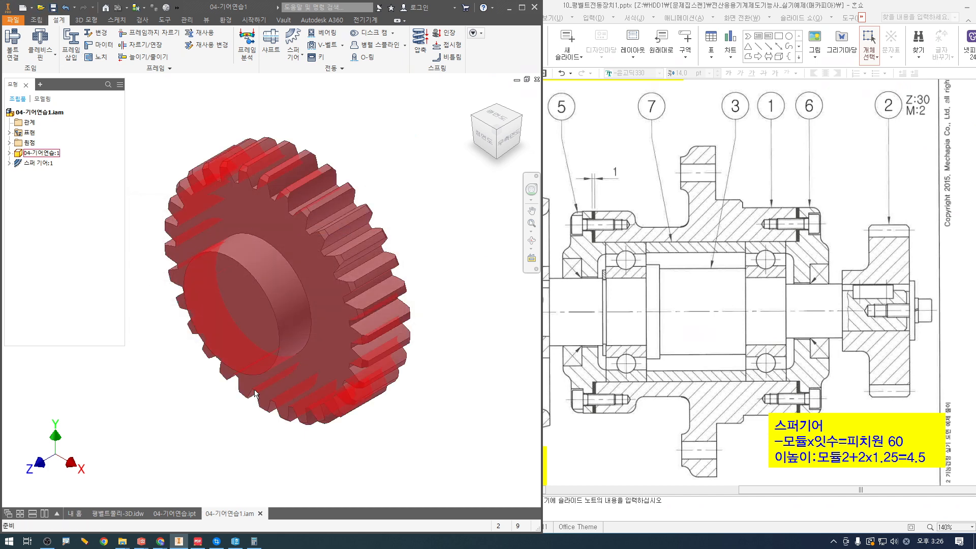
# Switch to the part 04-기어연습.ipt, create a sketch on the hub's front face and finish it with only the projected centre point
pyautogui.click(174, 514)
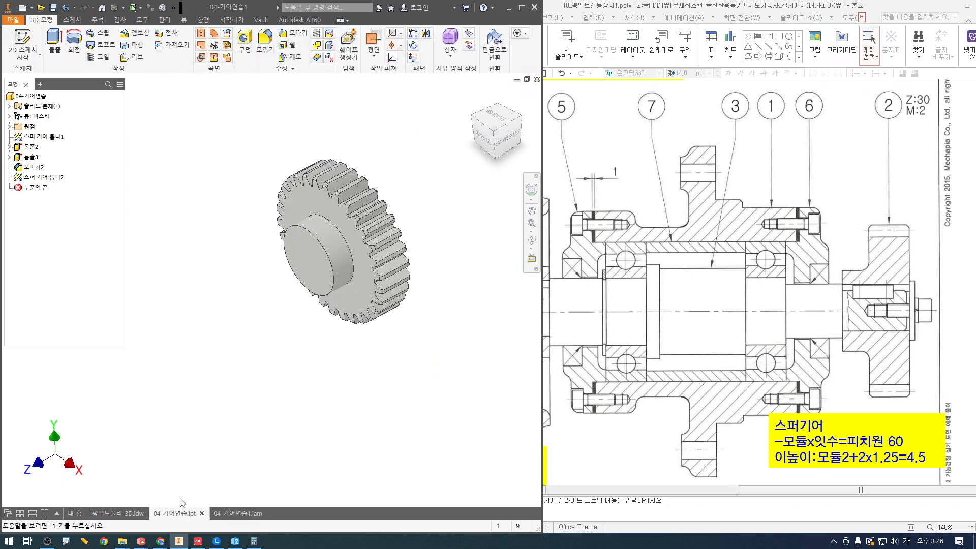
pyautogui.scroll(4, 332, 230)
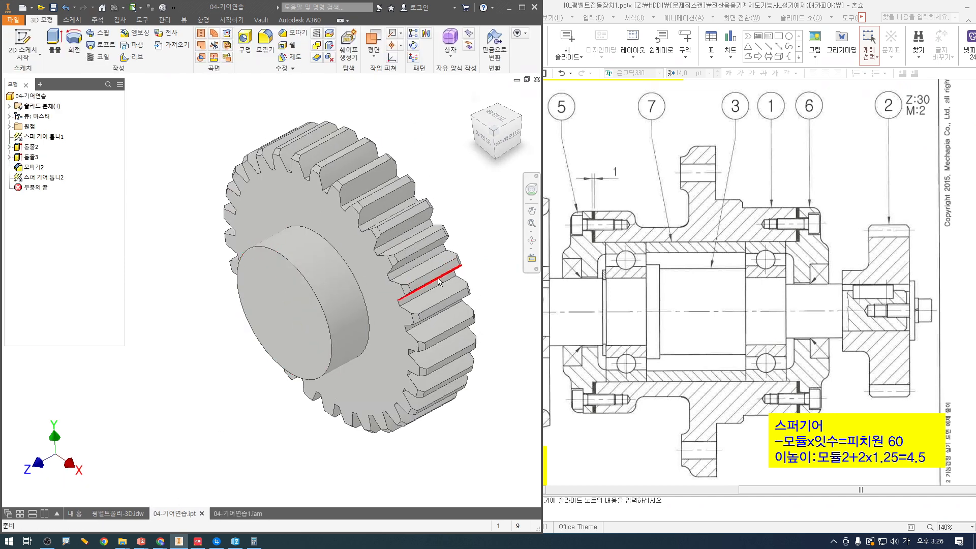
pyautogui.rightClick(285, 314)
pyautogui.click(330, 281)
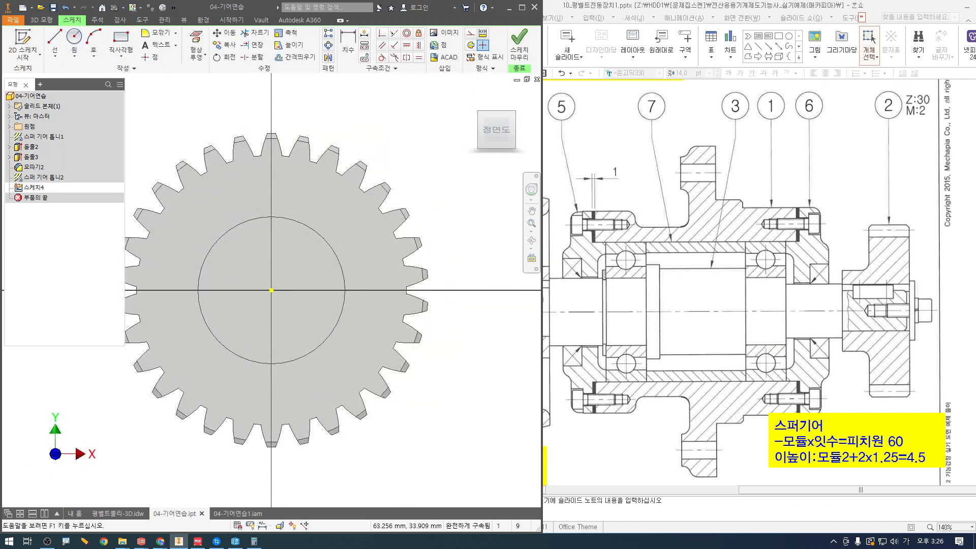
pyautogui.click(521, 46)
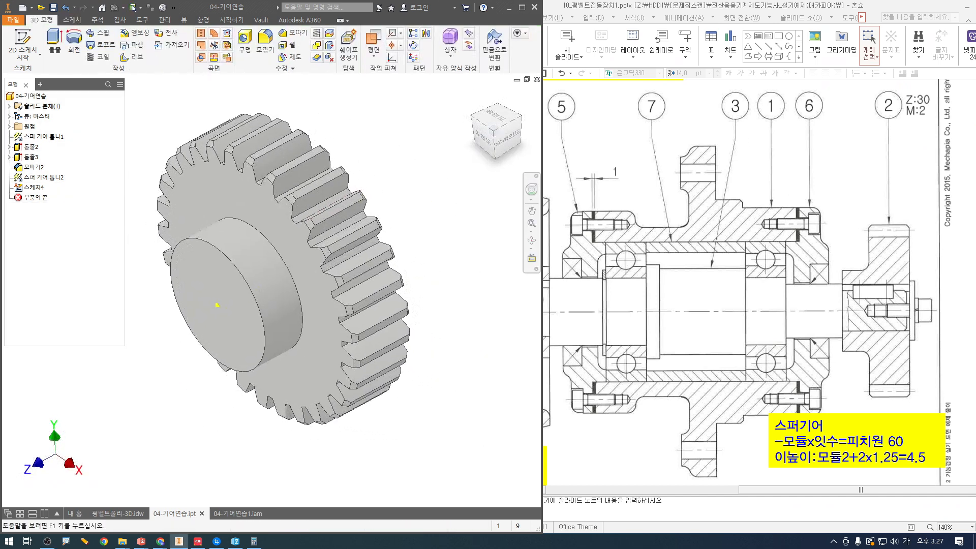